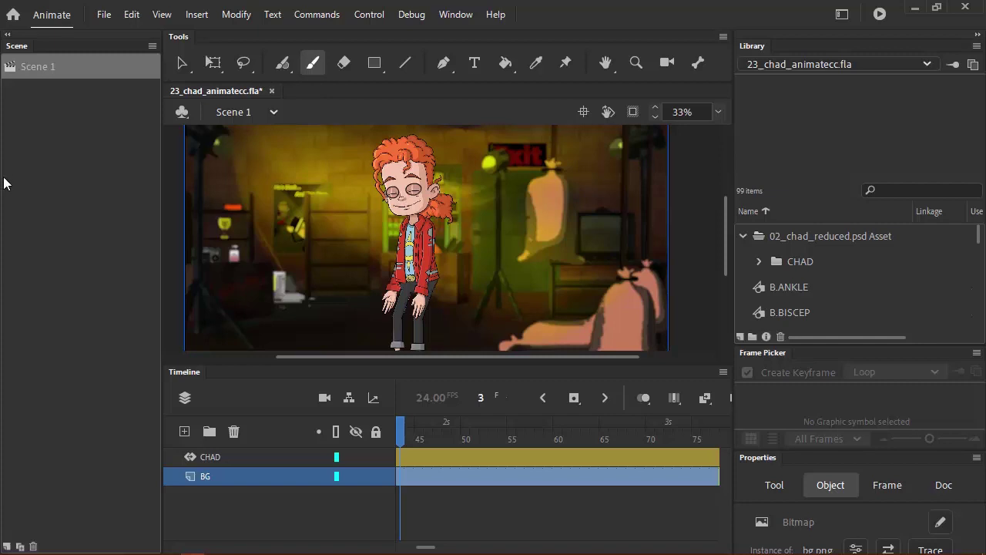
# Create a new Full HD document
pyautogui.click(103, 14)
pyautogui.click(124, 32)
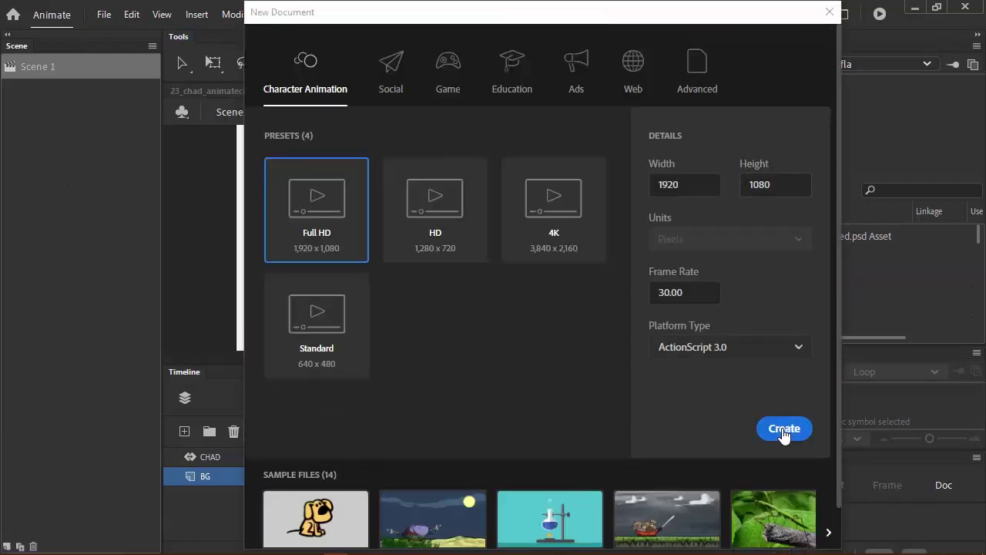
pyautogui.click(784, 429)
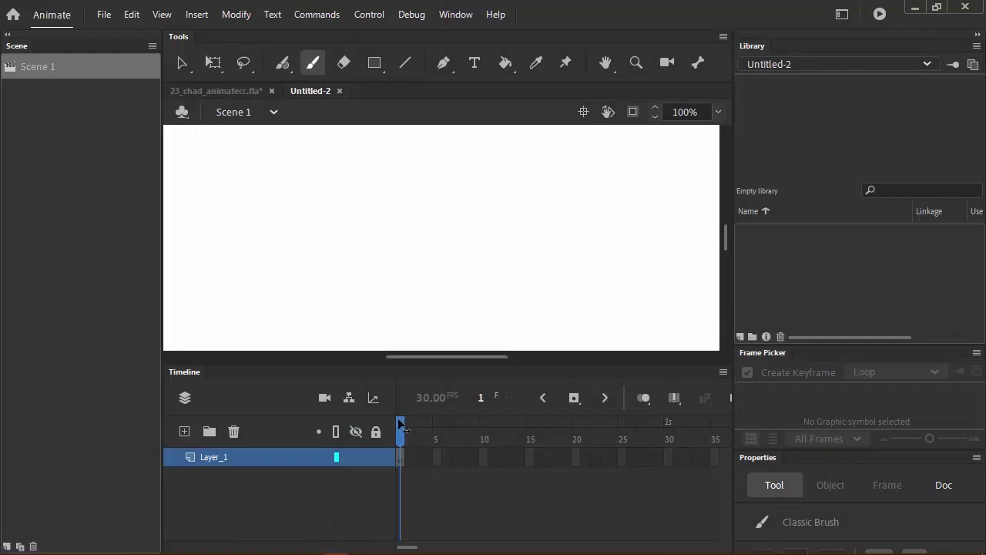
# Draw a grey circle with the Oval tool on frame 1
pyautogui.click(401, 459)
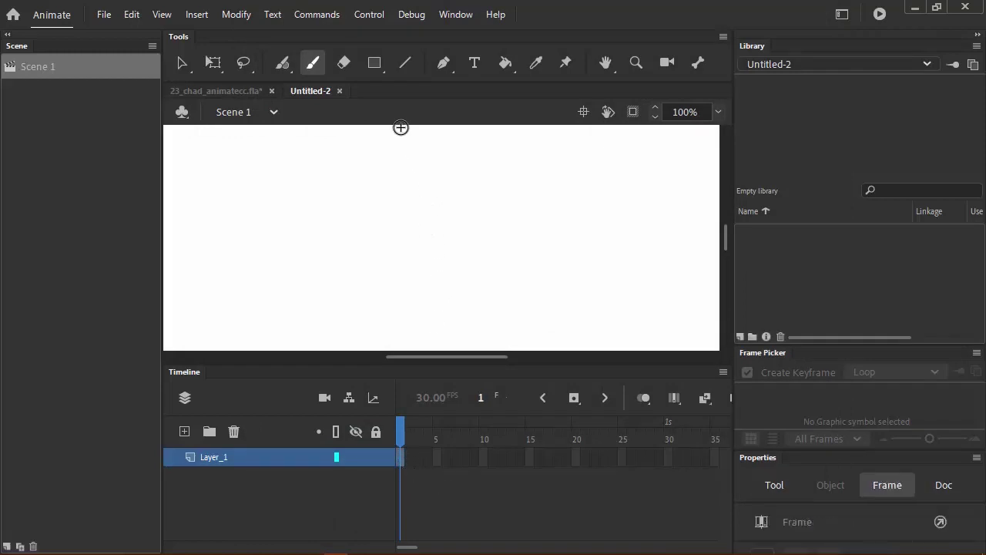
pyautogui.click(374, 62)
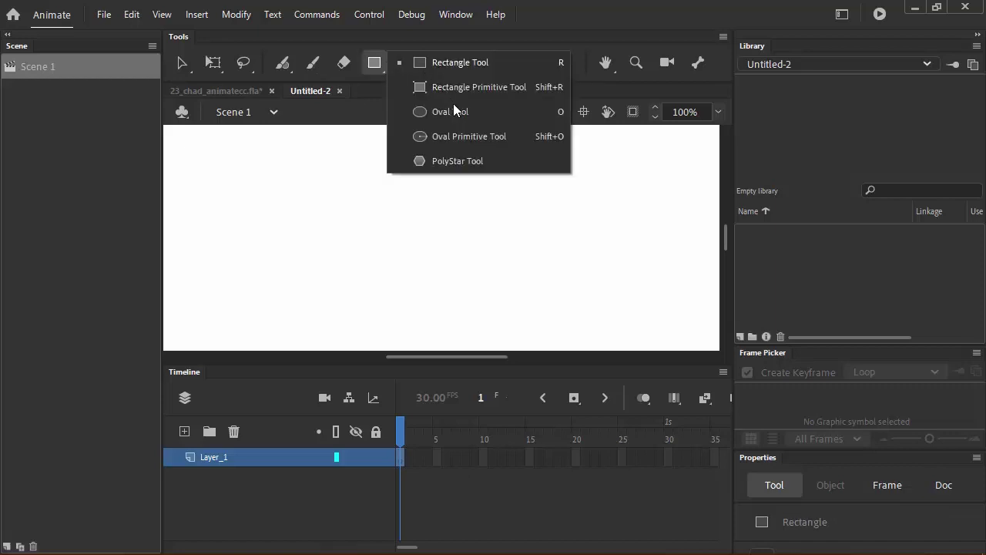
pyautogui.click(441, 112)
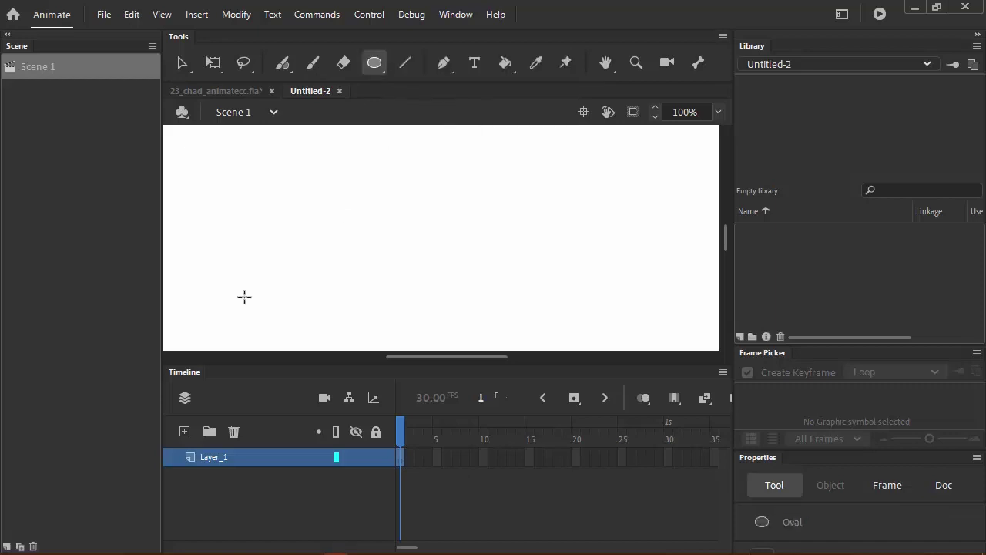
pyautogui.moveTo(275, 239); pyautogui.dragTo(362, 324)
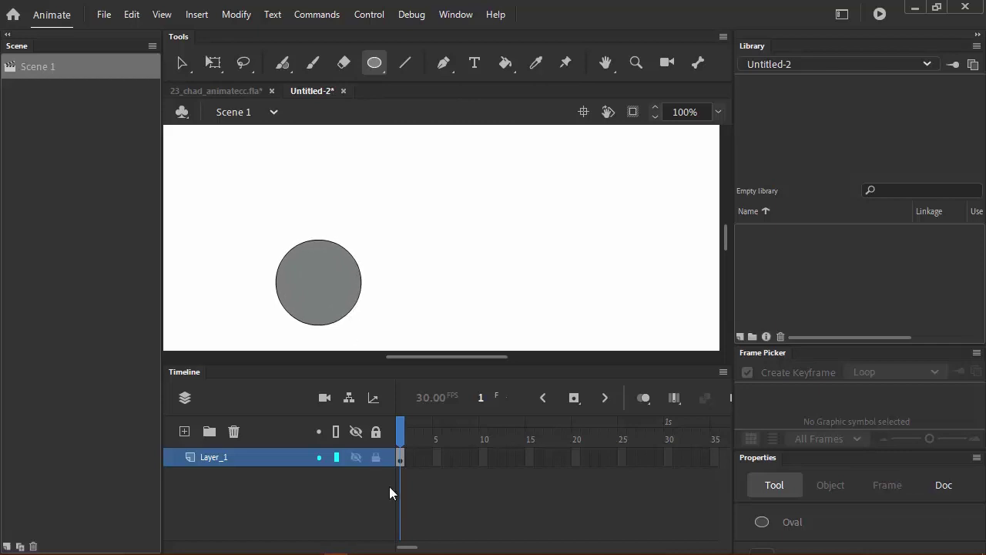
# Add a keyframe at frame 2 and delete its copied circle, leaving frame 2 empty
pyautogui.click(409, 460)
pyautogui.press('F6')
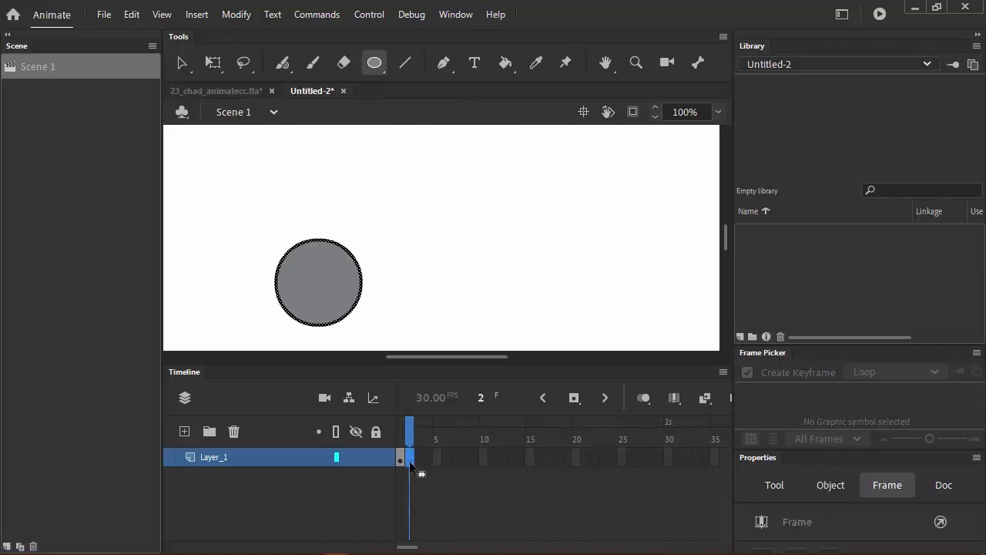
pyautogui.press('Delete')
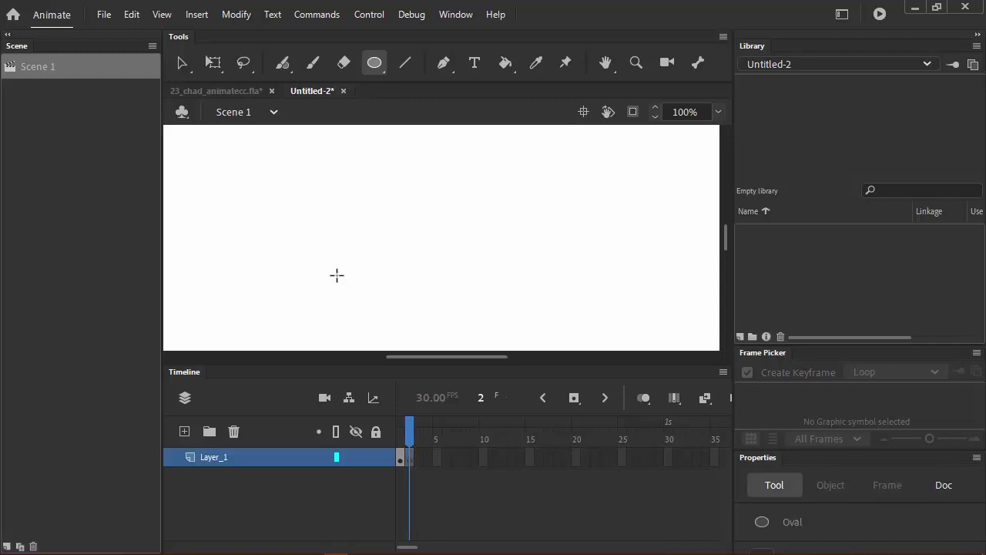
pyautogui.click(399, 455)
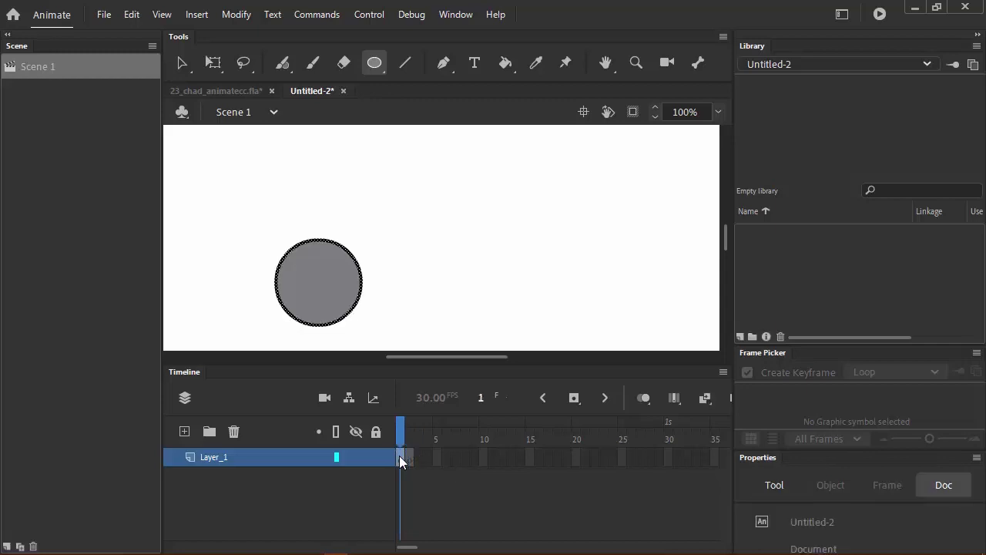
pyautogui.click(410, 458)
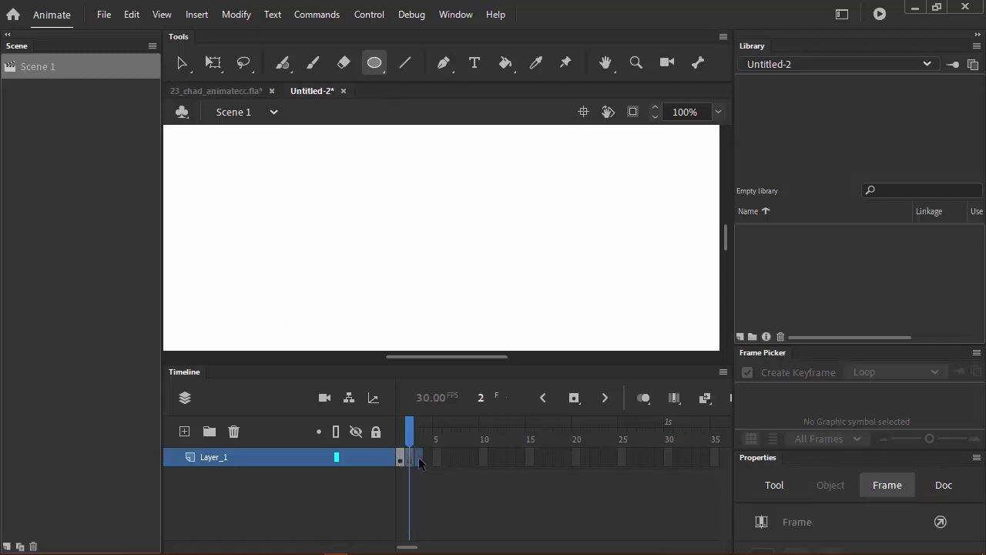
# Insert blank keyframes on frames 3 through 10, then return to frame 1
pyautogui.click(419, 457)
pyautogui.press('F7')
pyautogui.click(427, 456)
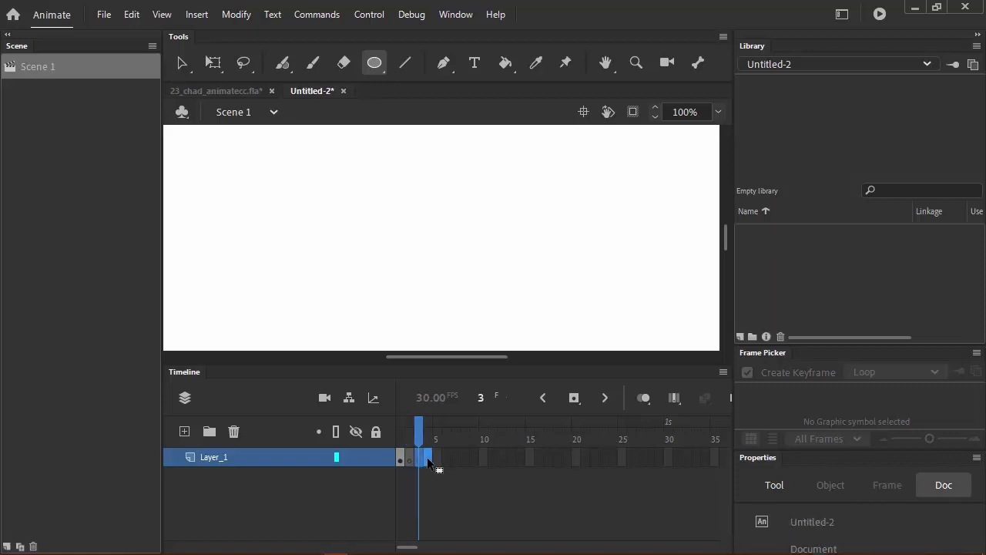
pyautogui.press('F7')
pyautogui.click(442, 456)
pyautogui.press('F7')
pyautogui.click(446, 456)
pyautogui.press('F7')
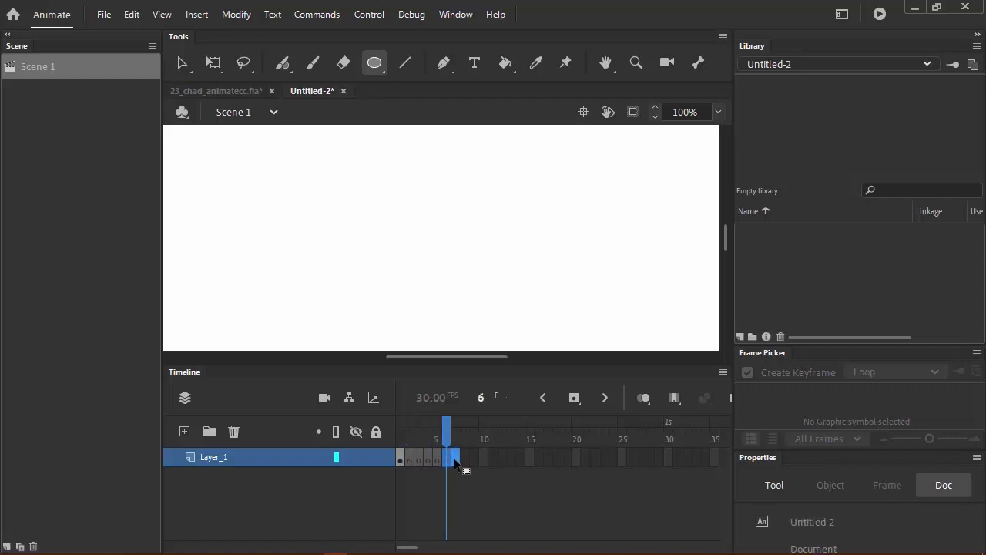
pyautogui.click(453, 458)
pyautogui.press('F7')
pyautogui.click(466, 457)
pyautogui.press('F7')
pyautogui.click(475, 457)
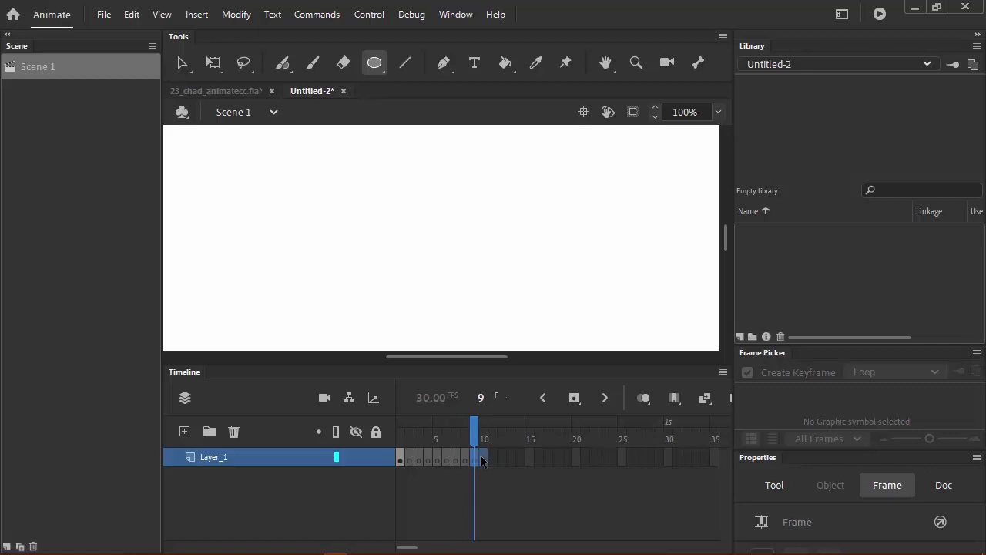
pyautogui.press('F7')
pyautogui.click(479, 458)
pyautogui.press('F7')
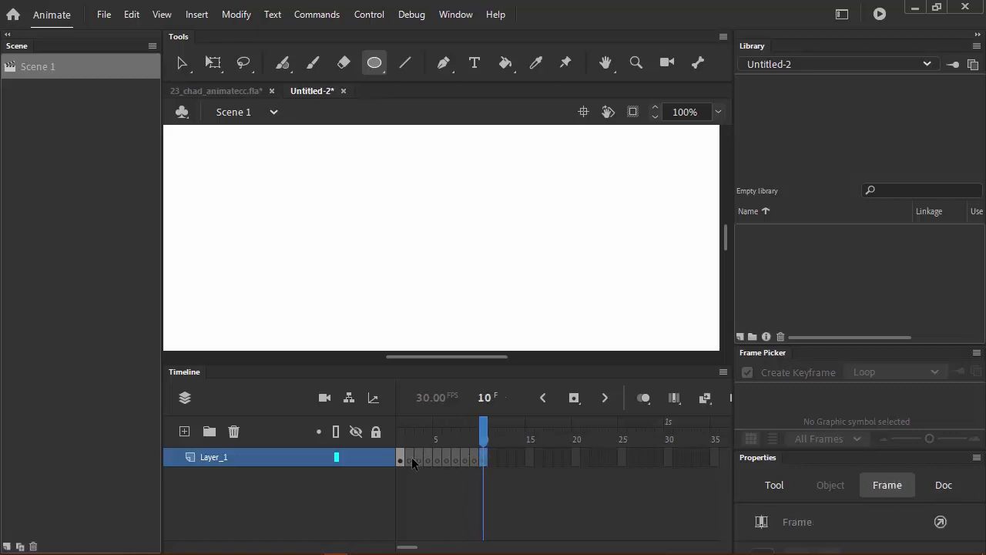
pyautogui.click(412, 456)
pyautogui.click(401, 460)
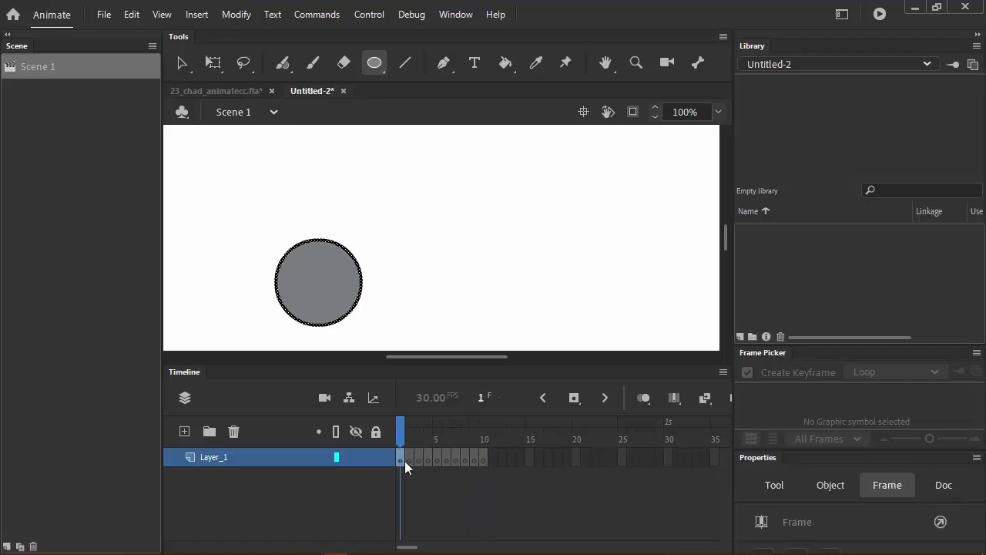
# Turn on onion skinning through frame 10 and draw a squashed oval on frame 2
pyautogui.click(409, 458)
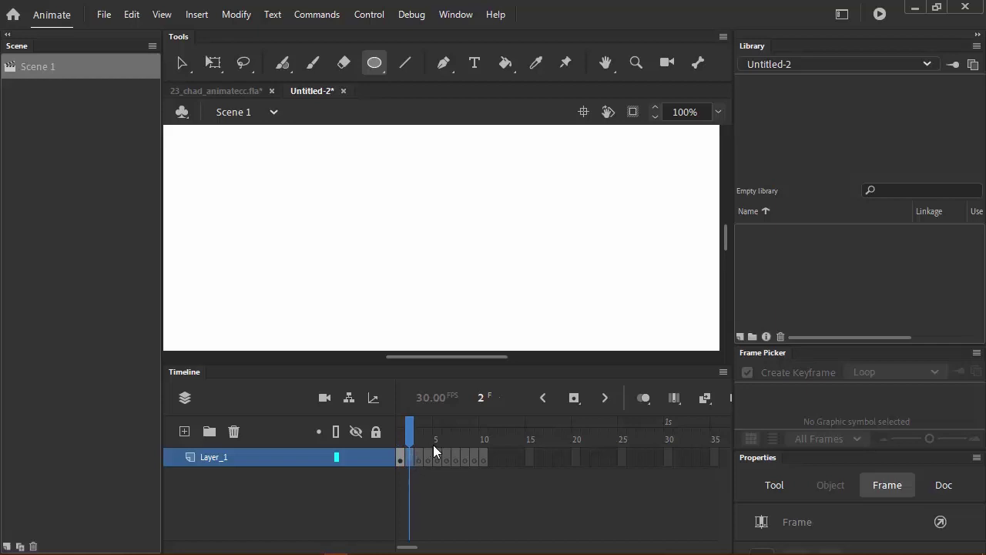
pyautogui.click(645, 397)
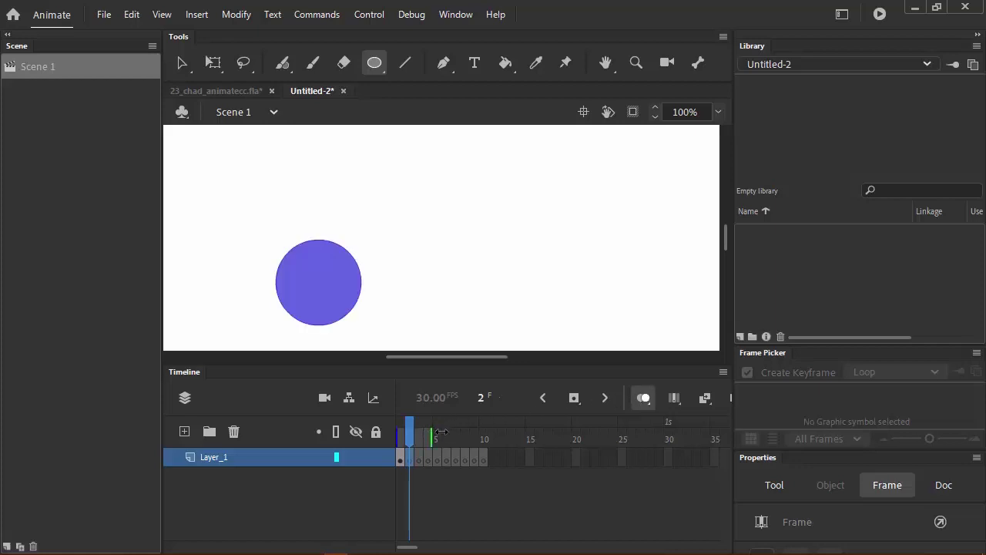
pyautogui.moveTo(433, 428); pyautogui.dragTo(486, 427)
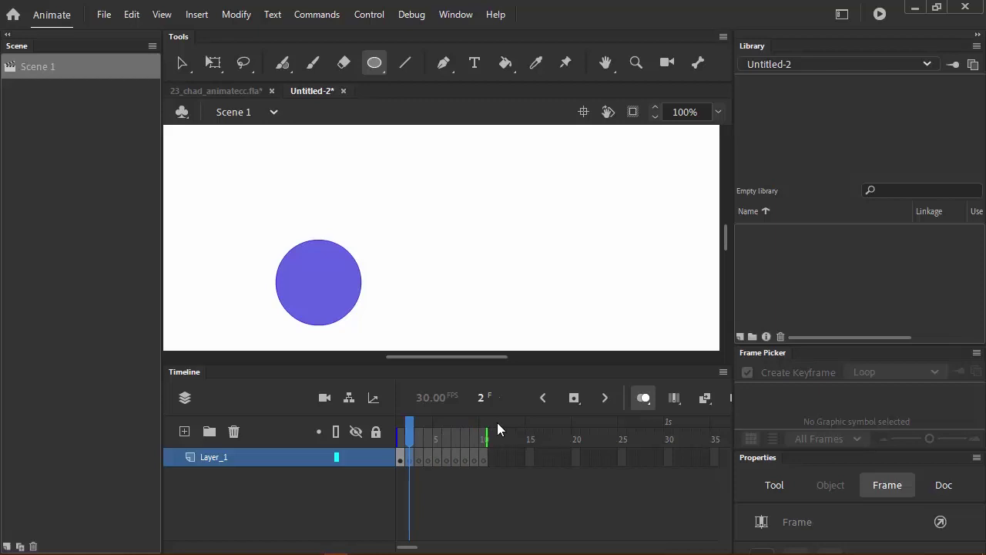
pyautogui.click(400, 458)
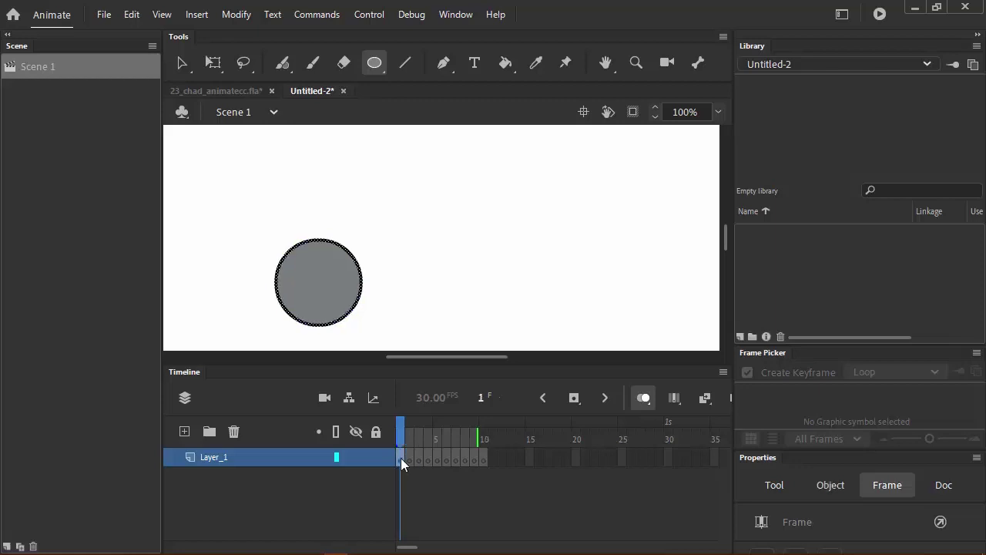
pyautogui.click(413, 458)
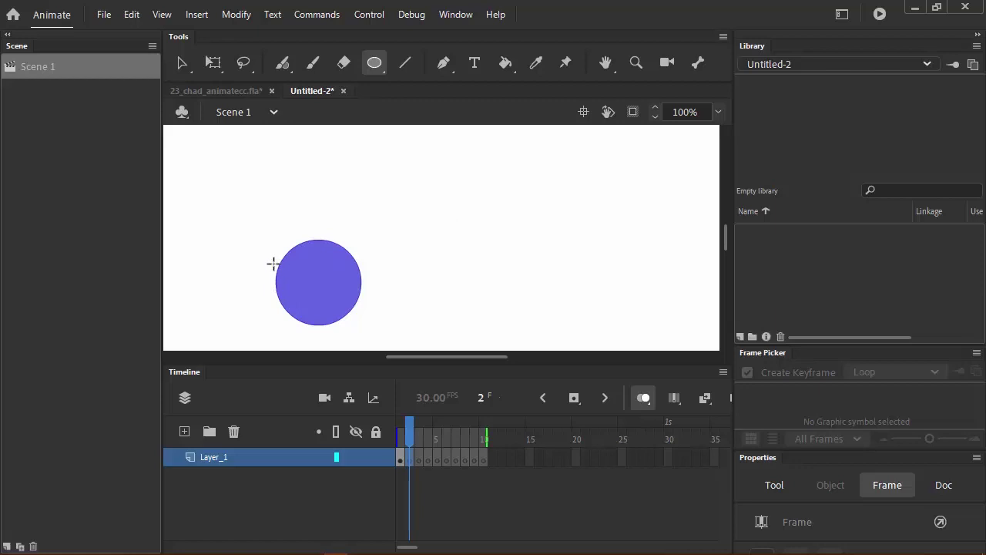
pyautogui.moveTo(276, 262); pyautogui.dragTo(364, 322)
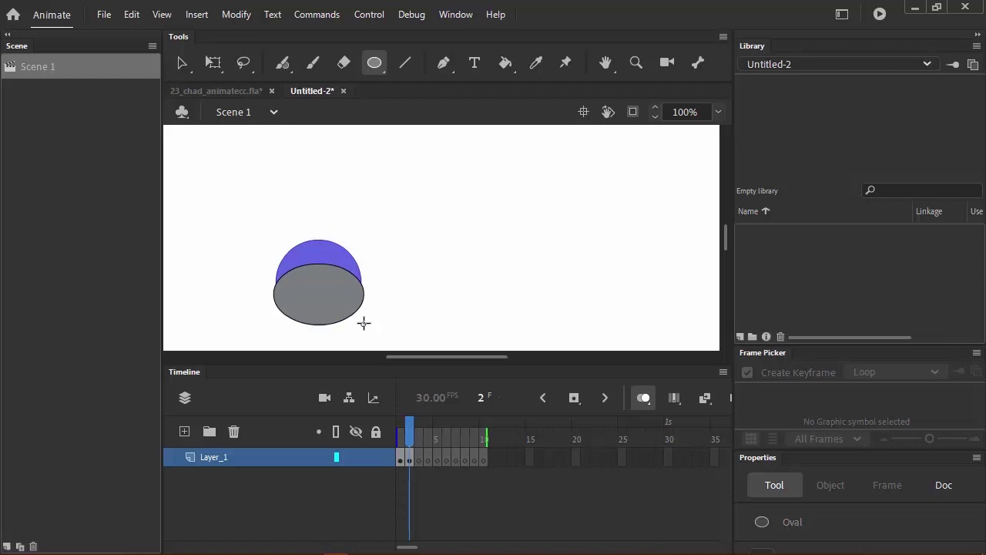
# Draw an even flatter, wider oval on frame 3
pyautogui.click(421, 457)
pyautogui.click(409, 457)
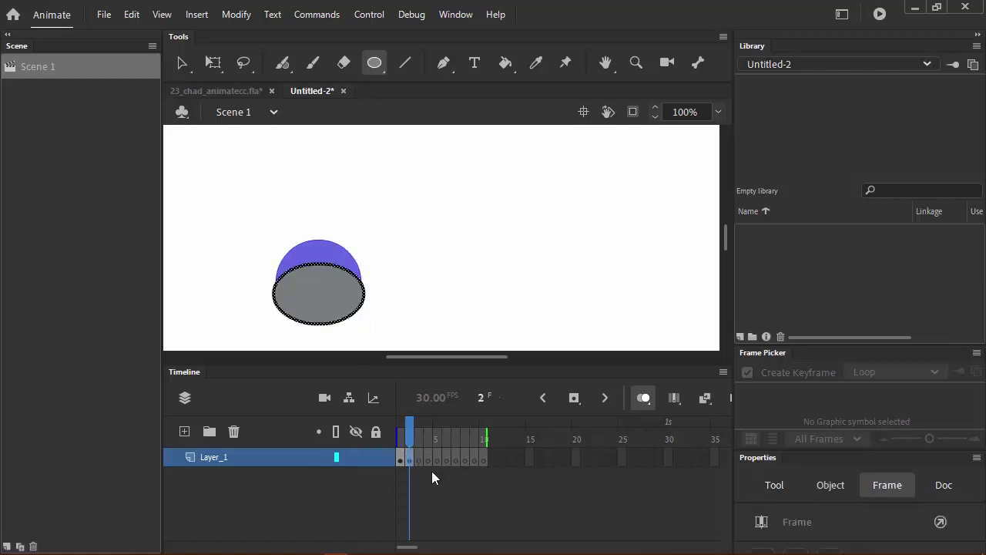
pyautogui.click(417, 457)
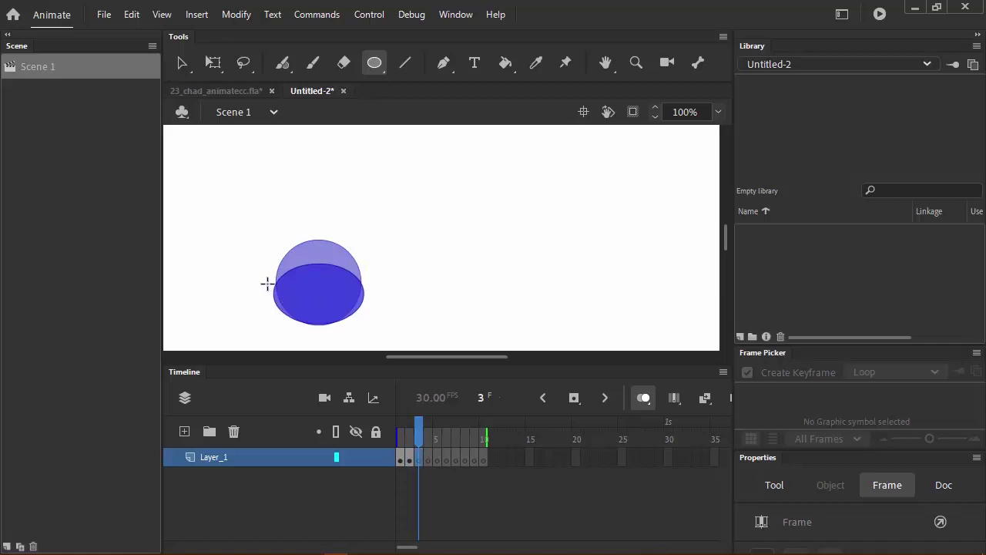
pyautogui.moveTo(266, 282); pyautogui.dragTo(368, 324)
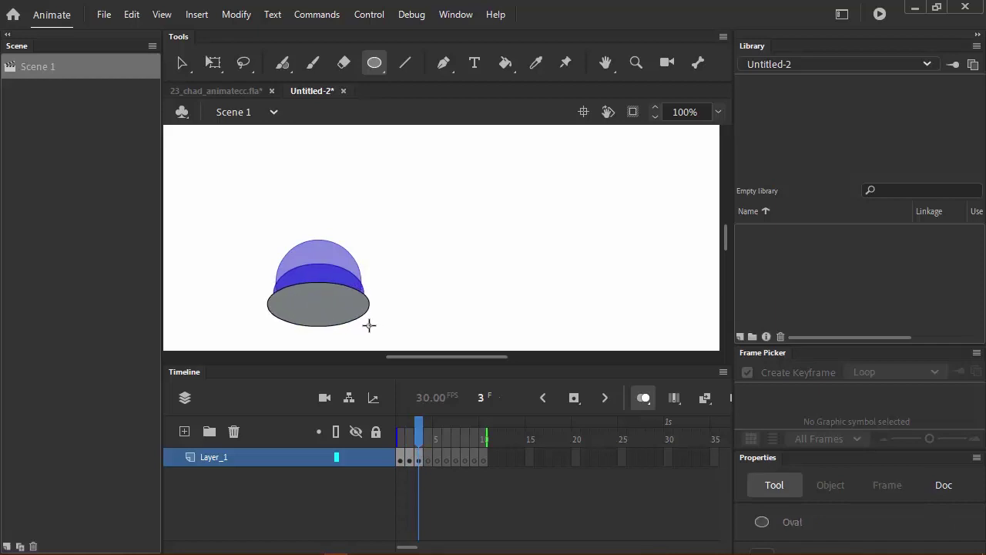
# Draw ovals on frames 4, 5 and 6, rising and shrinking toward the stage top
pyautogui.click(428, 460)
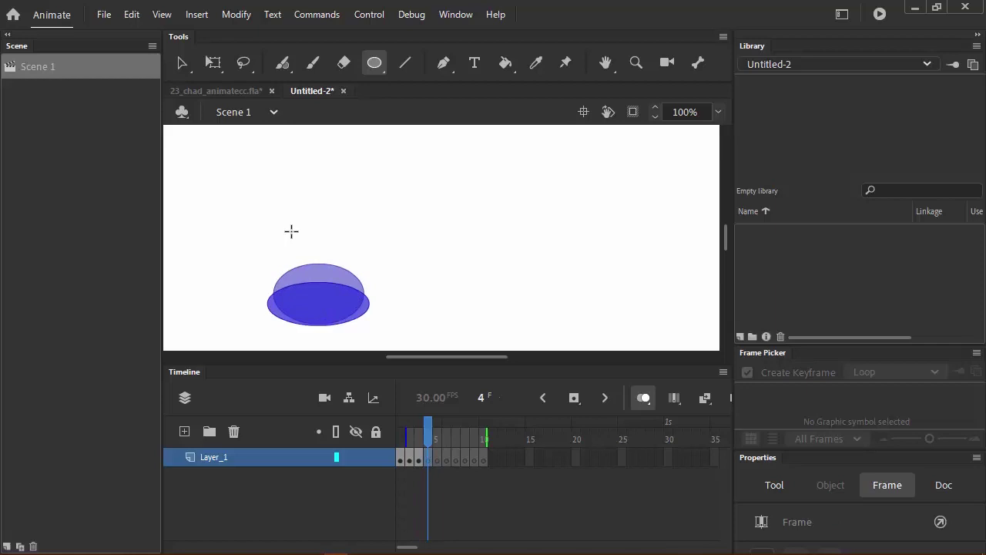
pyautogui.moveTo(289, 229); pyautogui.dragTo(361, 319)
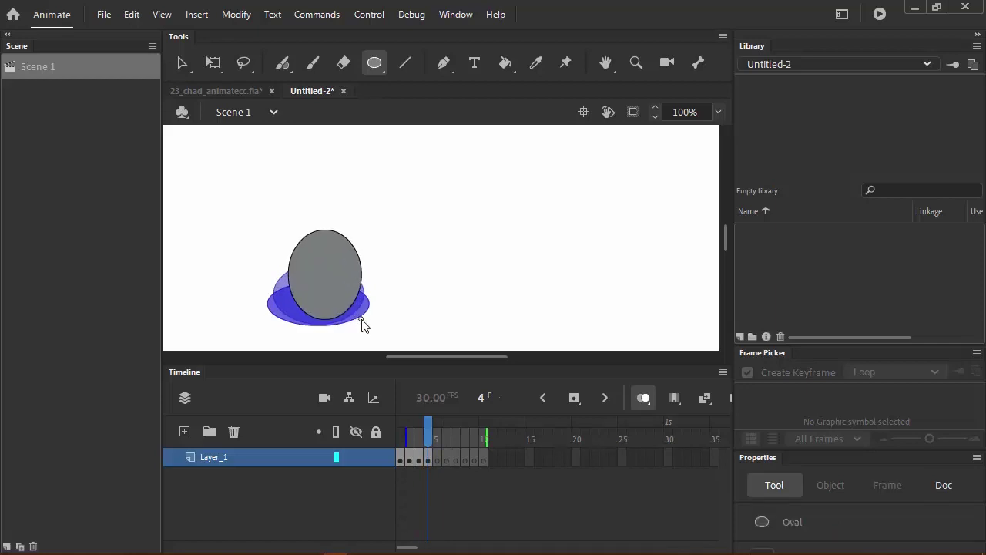
pyautogui.click(437, 461)
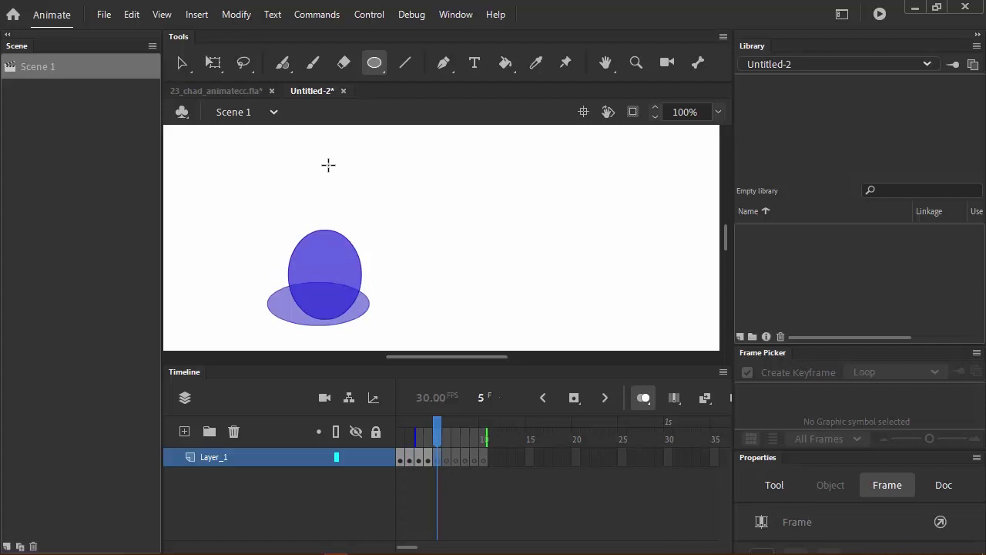
pyautogui.moveTo(328, 165); pyautogui.dragTo(392, 228)
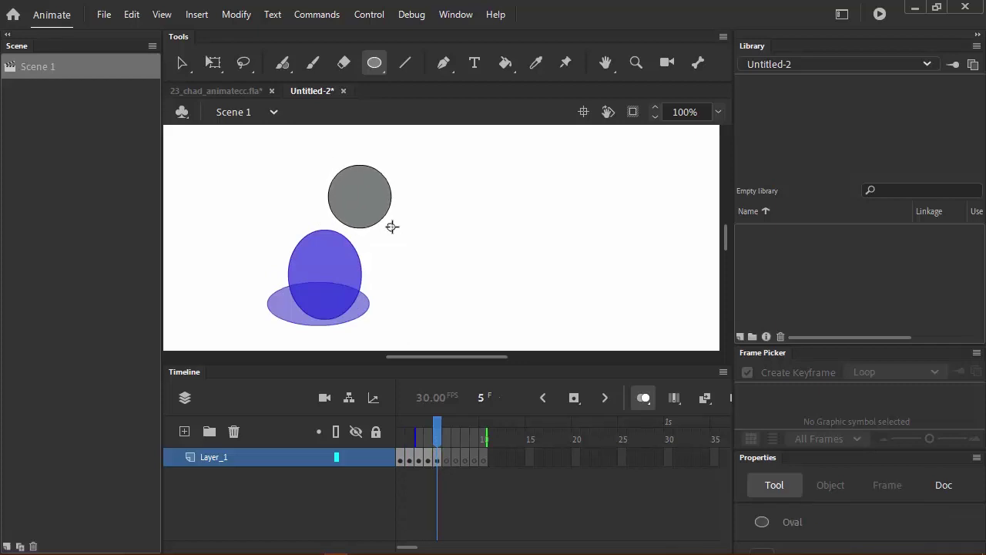
pyautogui.click(450, 428)
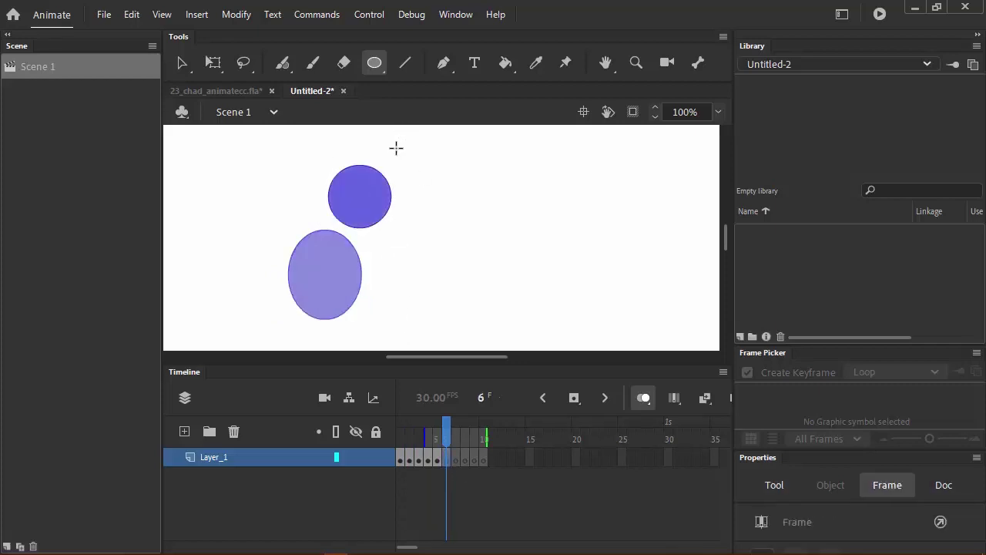
pyautogui.moveTo(397, 129); pyautogui.dragTo(425, 159)
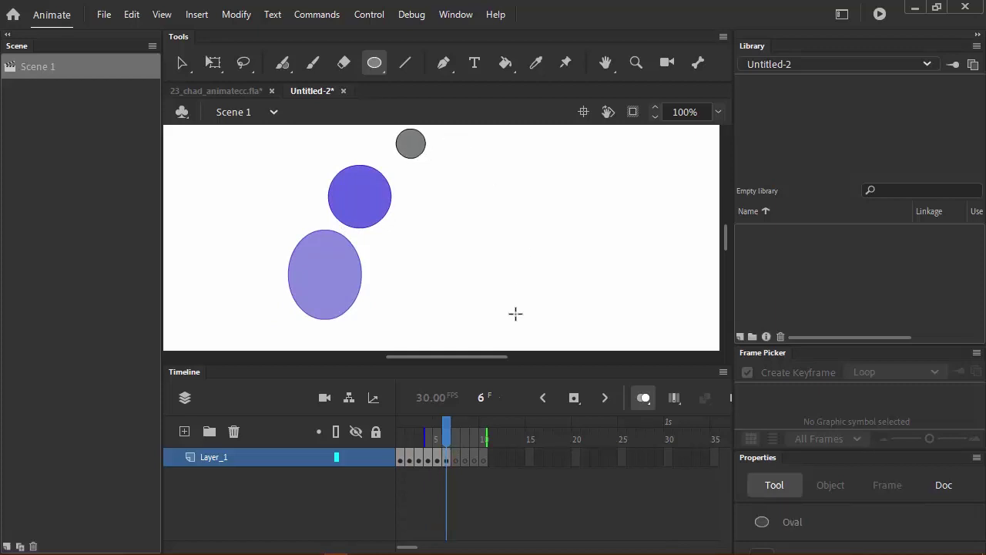
# Switch onion skinning off with frame 1 selected
pyautogui.click(400, 457)
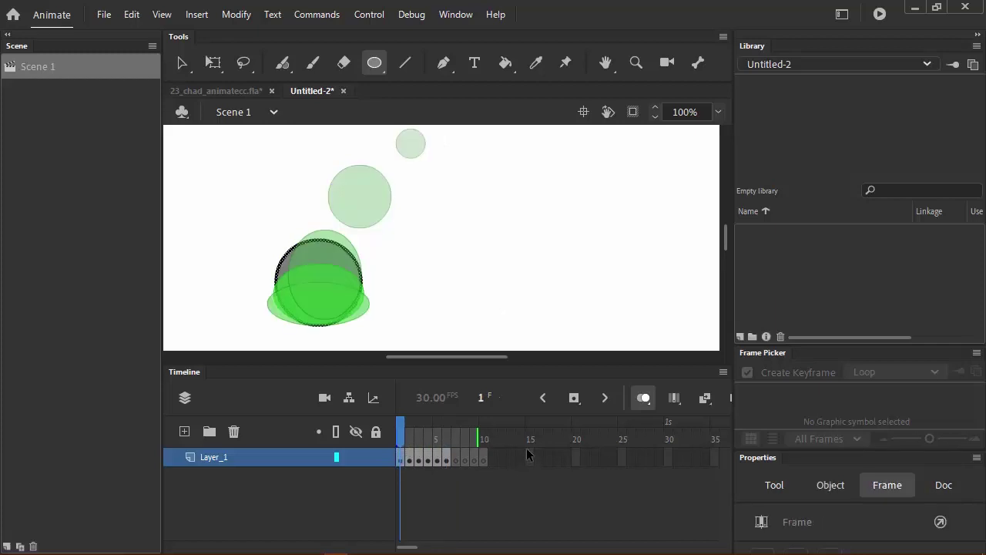
pyautogui.click(641, 398)
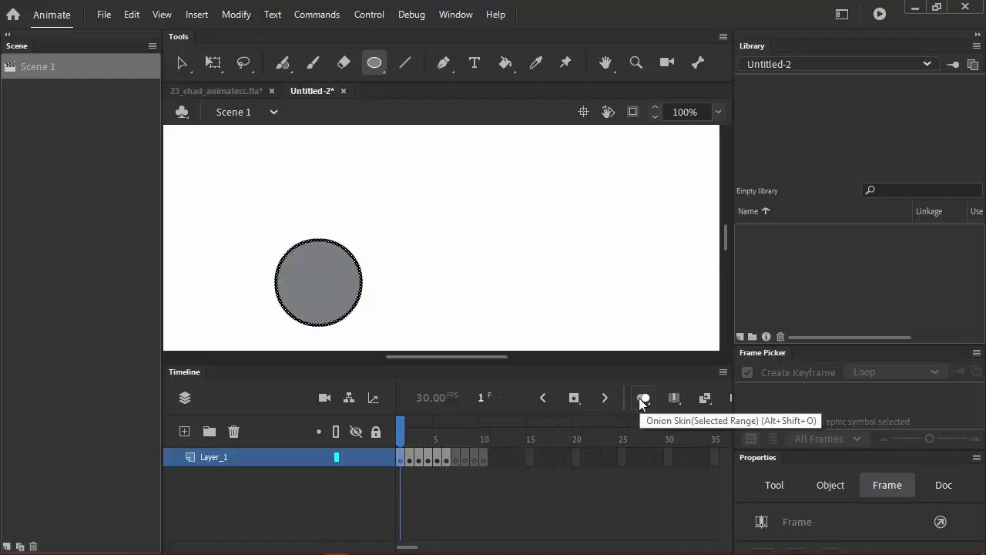
pyautogui.click(640, 398)
pyautogui.click(639, 398)
# Play the ball animation from frame 1, checking frame 2, then play it again
pyautogui.click(555, 457)
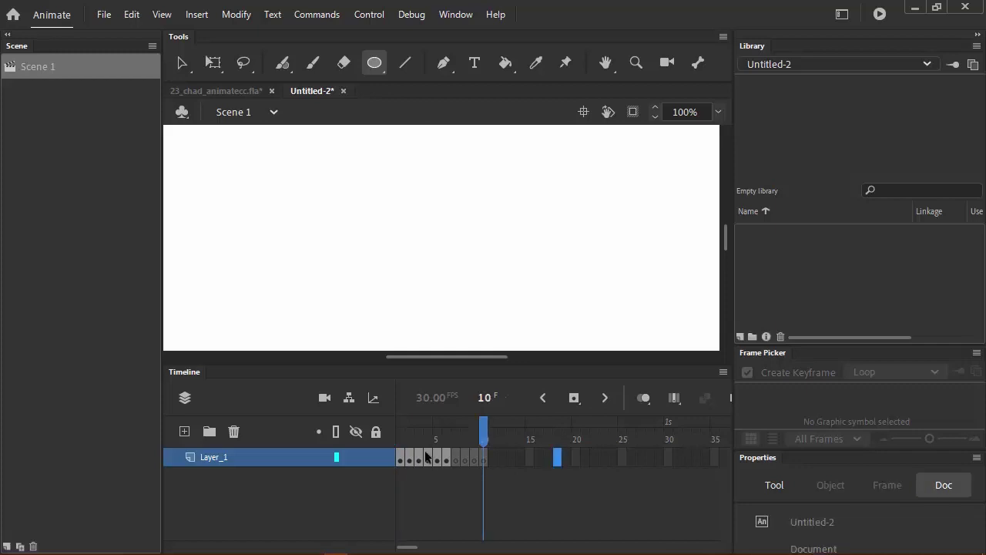
pyautogui.click(402, 435)
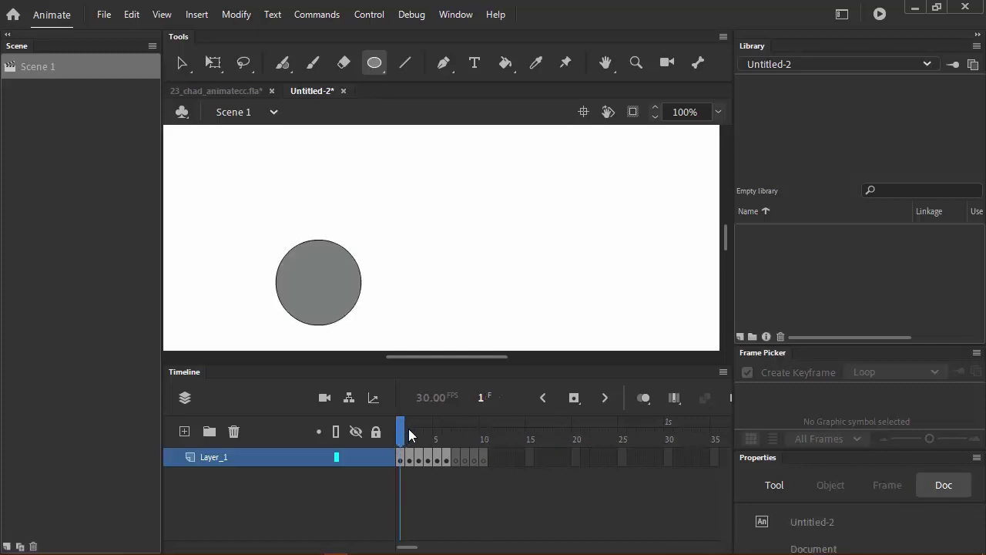
pyautogui.press('Return')
pyautogui.click(409, 428)
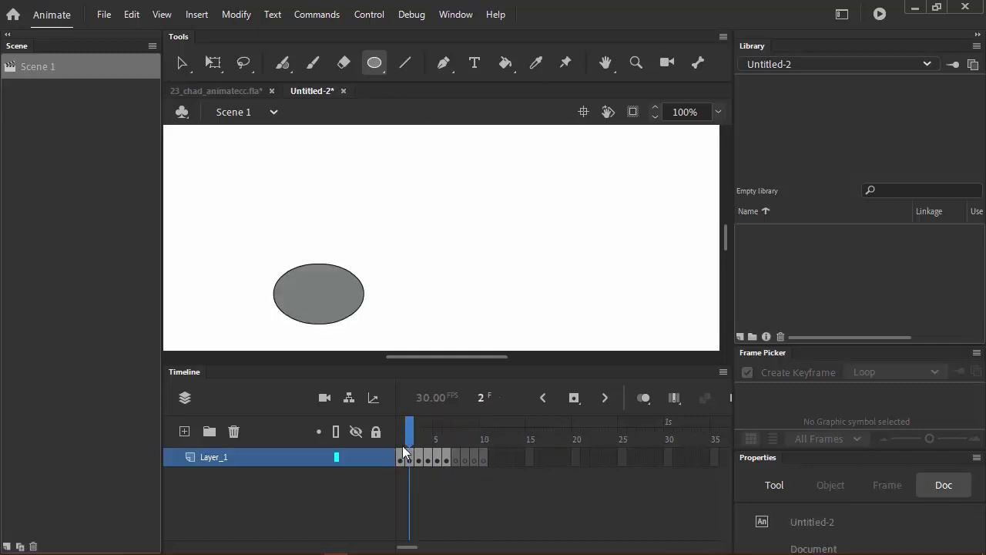
pyautogui.click(403, 445)
pyautogui.press('Return')
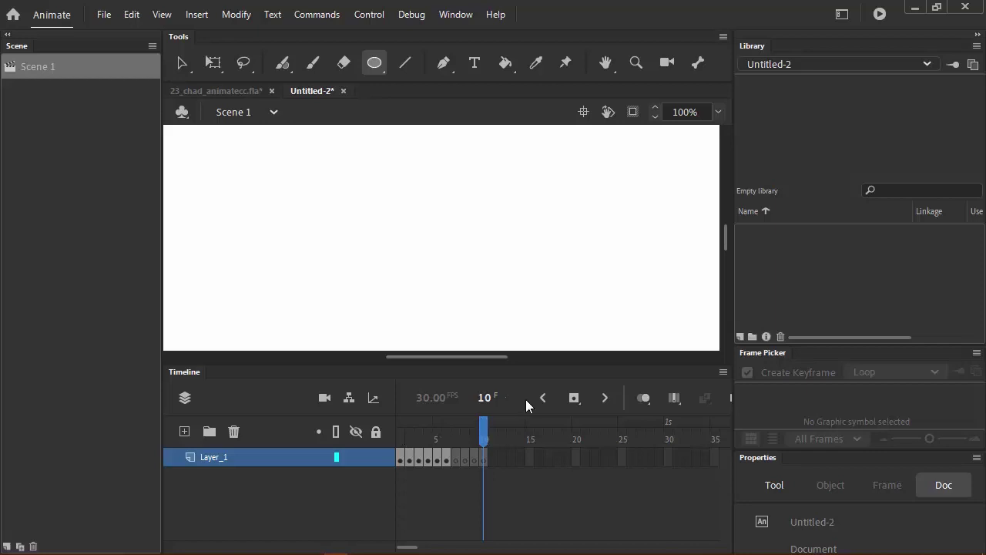
# Return to 23_chad_animatecc.fla and select Chad on stage with the Selection tool
pyautogui.click(212, 93)
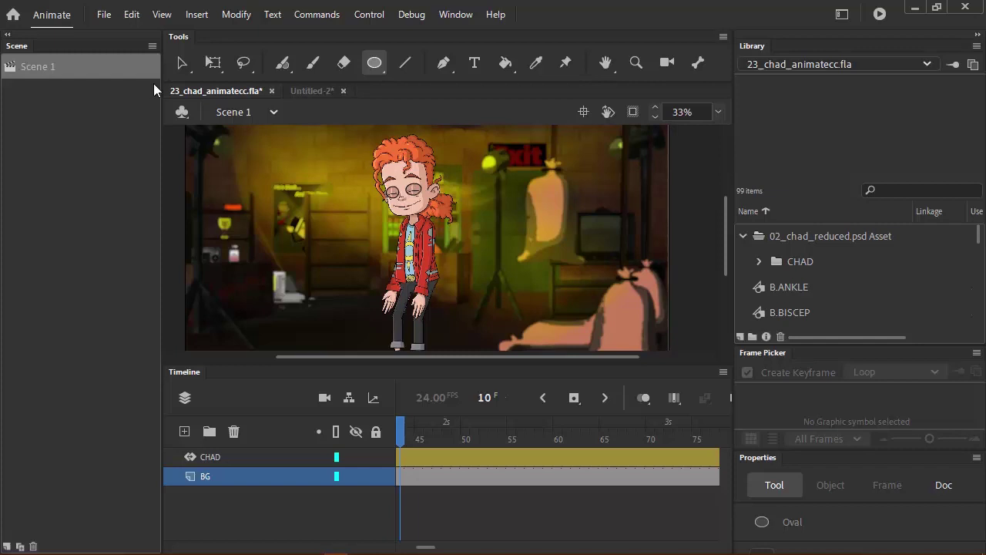
pyautogui.click(181, 63)
pyautogui.click(409, 179)
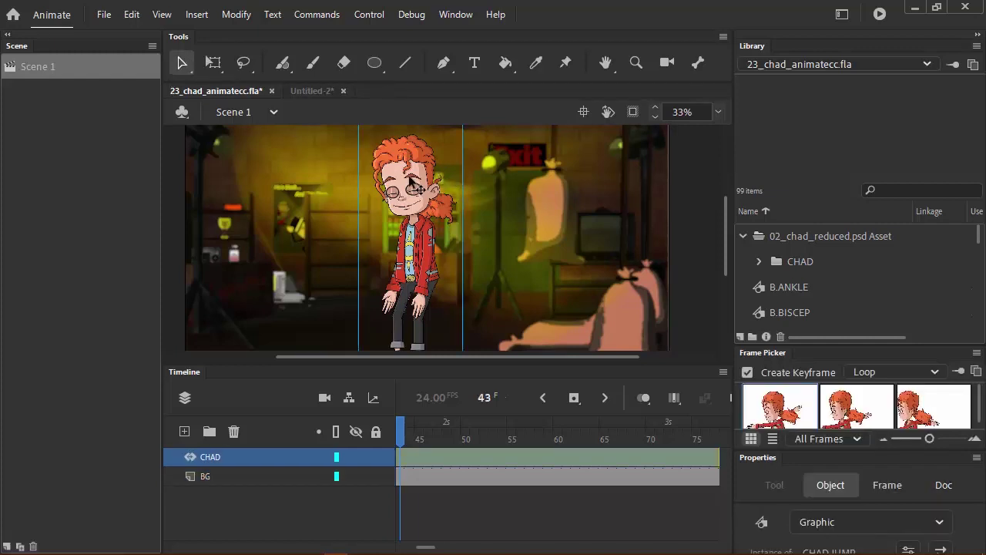
# Enter CHAD JUMP and select the bicep, forearm, hand, torso, front hair and ponytail in turn
pyautogui.doubleClick(414, 187)
pyautogui.click(431, 245)
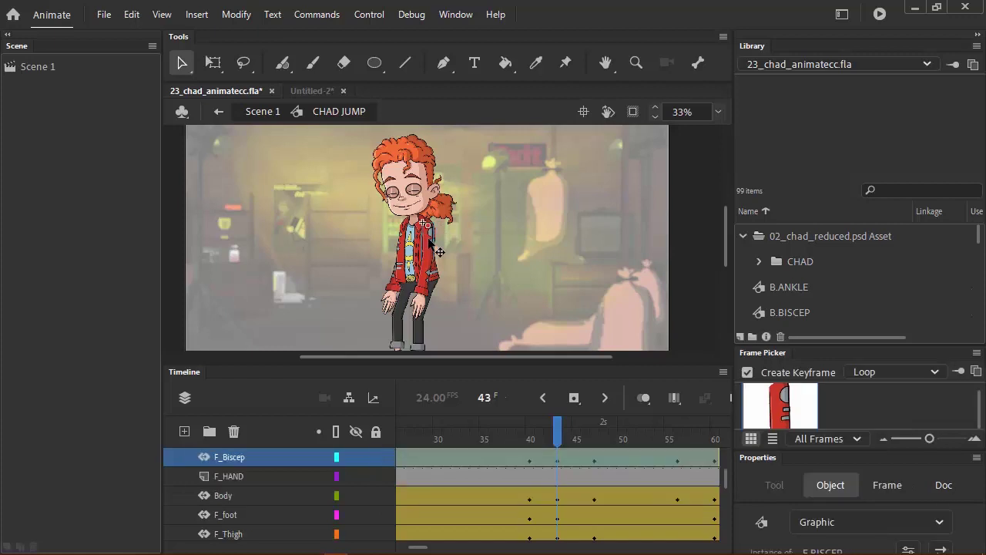
pyautogui.click(429, 273)
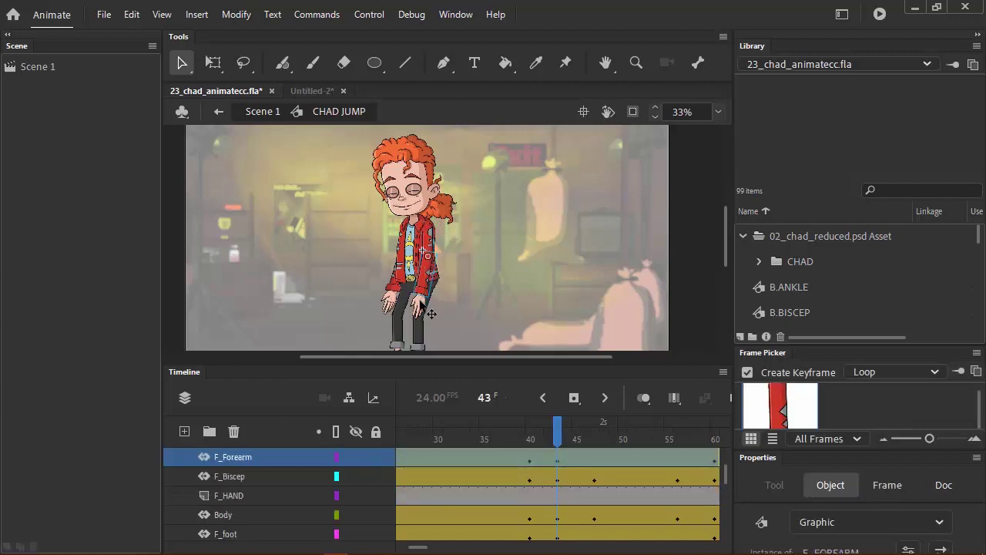
pyautogui.click(429, 310)
pyautogui.click(445, 271)
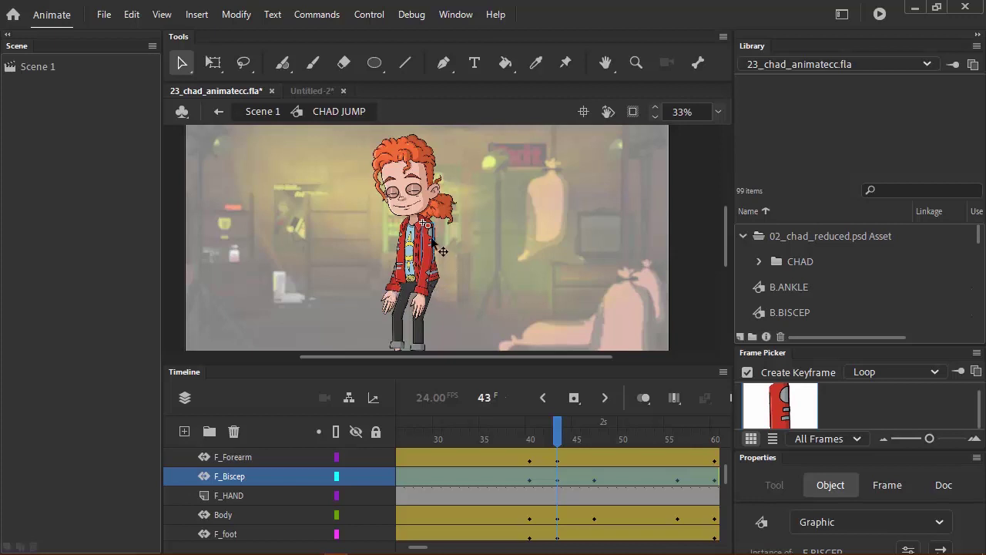
pyautogui.click(436, 288)
pyautogui.click(435, 316)
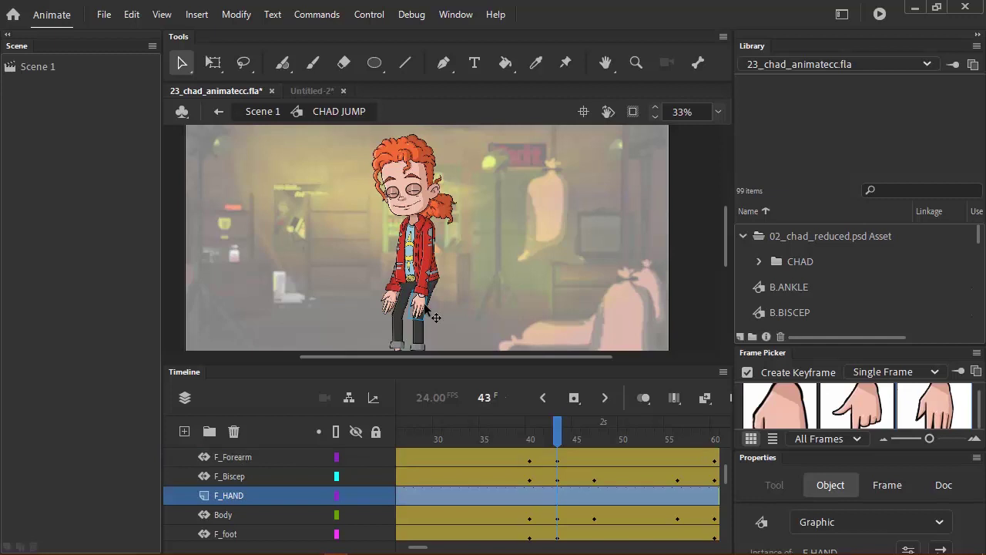
pyautogui.click(417, 248)
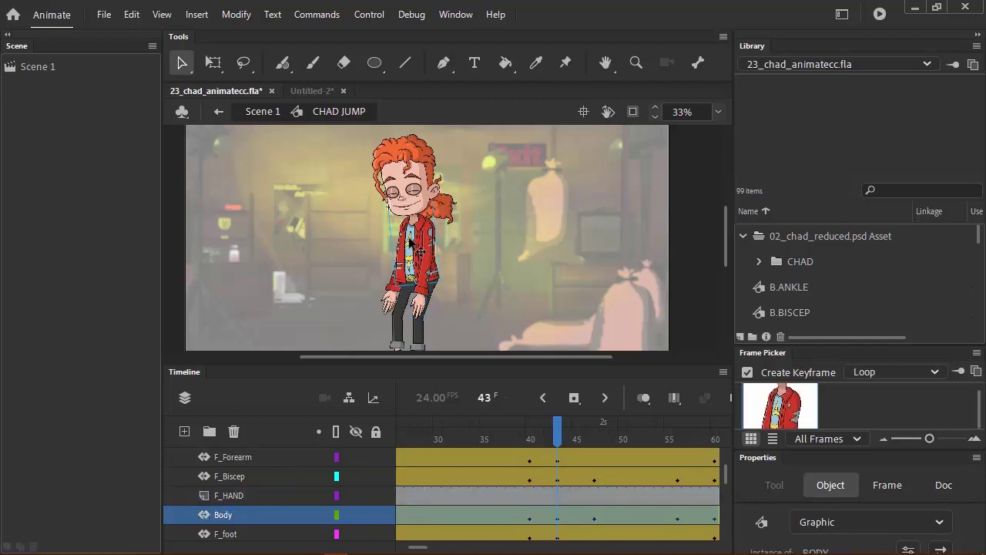
pyautogui.click(407, 176)
pyautogui.click(451, 210)
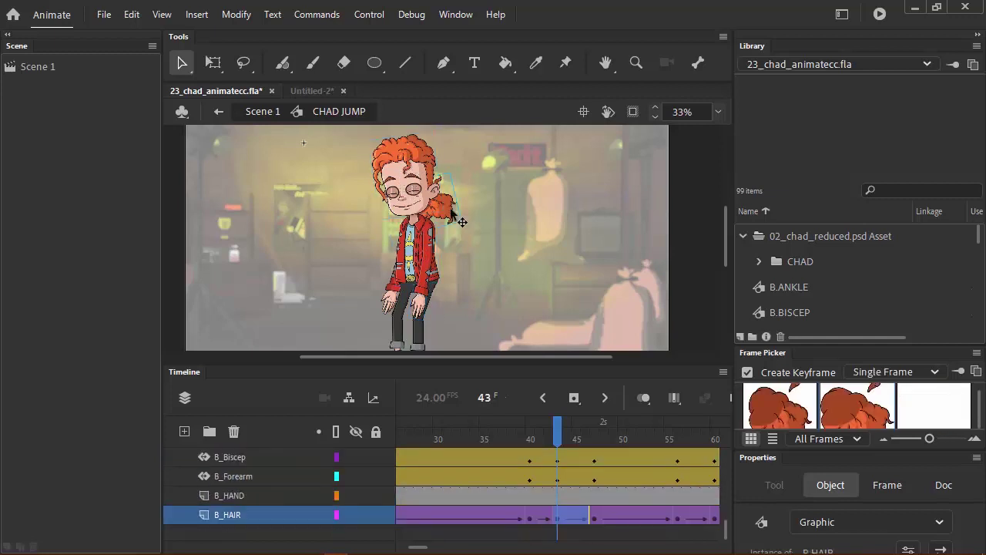
pyautogui.click(426, 277)
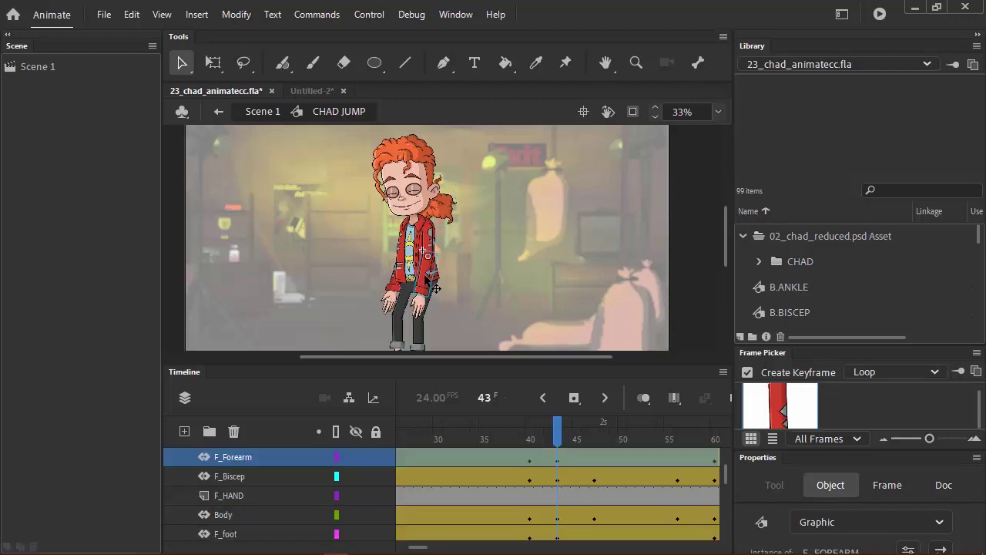
# Use Free Transform to rotate the forearm, swing the arm up, and tilt the head slightly
pyautogui.click(219, 68)
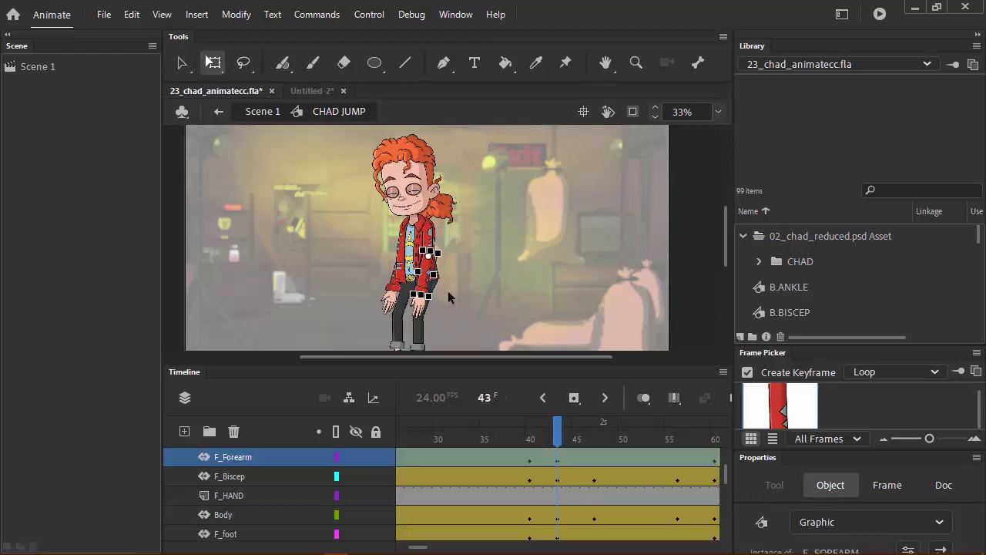
pyautogui.moveTo(441, 312); pyautogui.dragTo(384, 276)
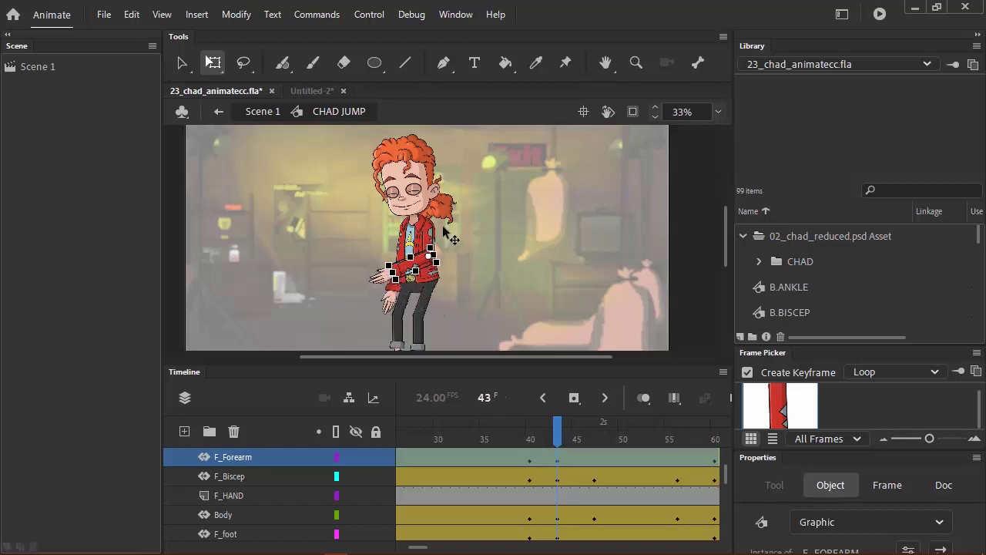
pyautogui.click(426, 226)
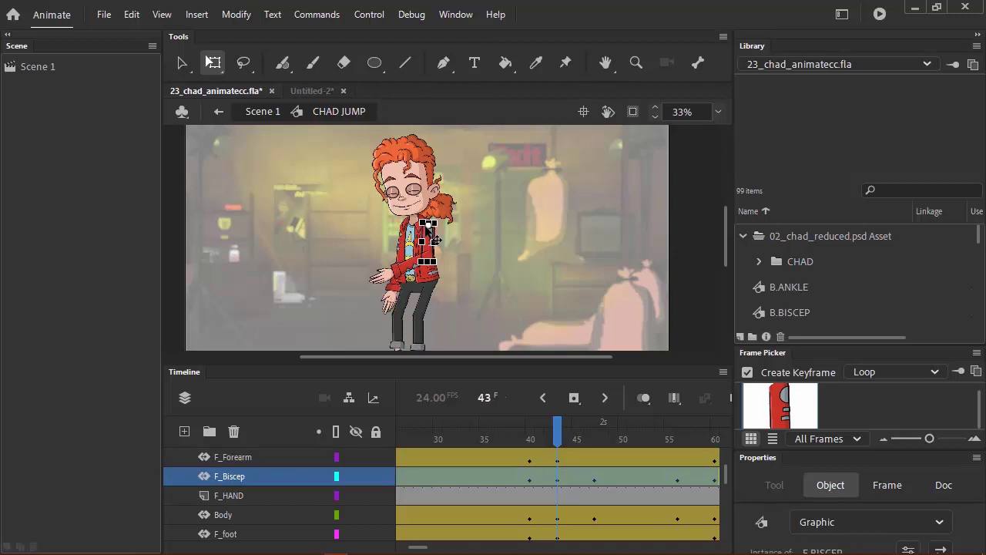
pyautogui.moveTo(450, 283); pyautogui.dragTo(425, 258)
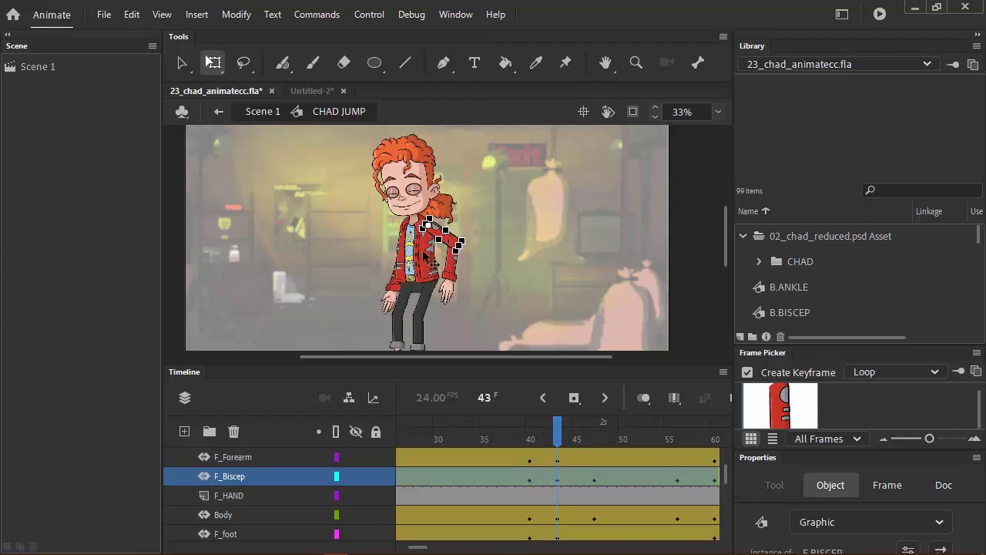
pyautogui.click(408, 183)
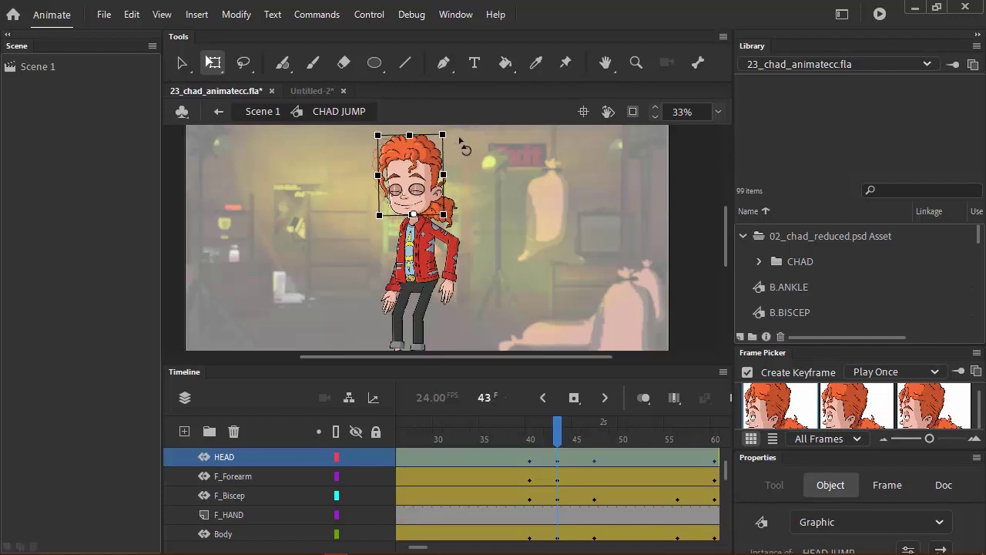
pyautogui.moveTo(462, 146); pyautogui.dragTo(465, 151)
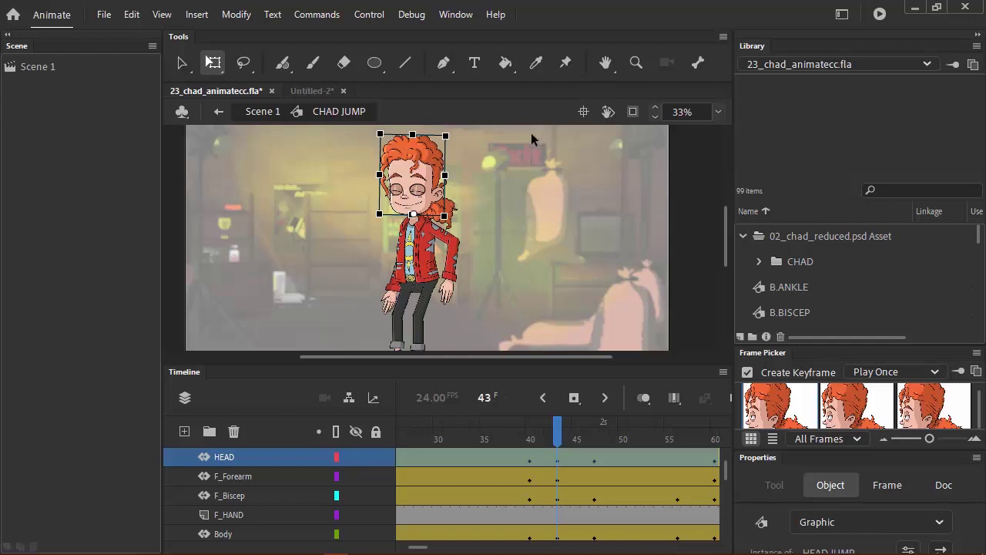
# Rotate the forearm down to hang straight, undo the extra rotation, and reselect the arm
pyautogui.click(448, 240)
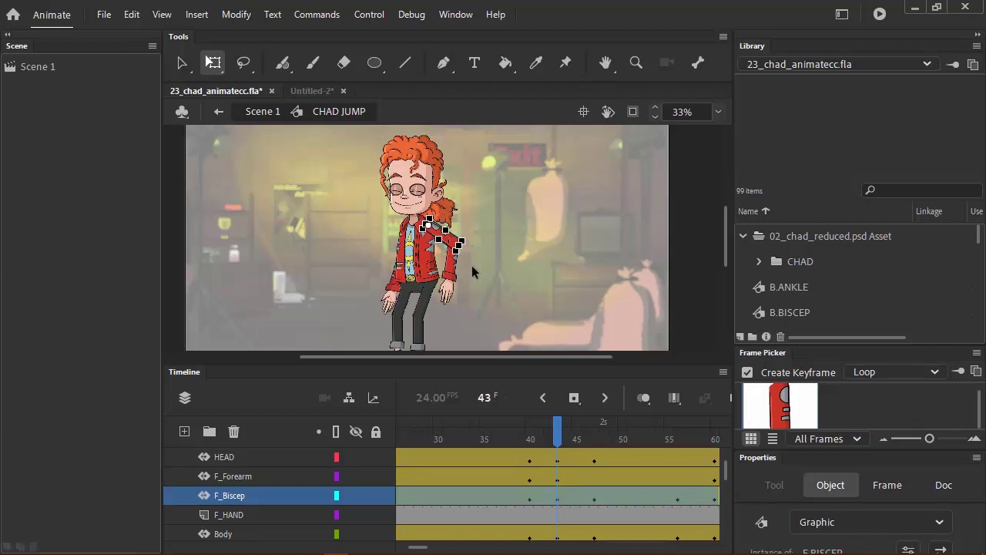
pyautogui.click(456, 266)
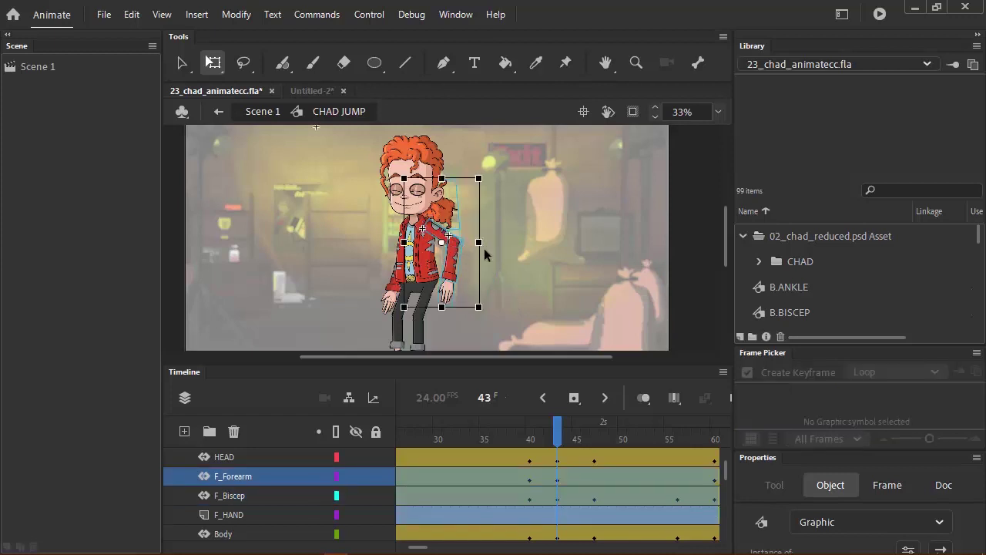
pyautogui.moveTo(475, 261); pyautogui.dragTo(515, 247)
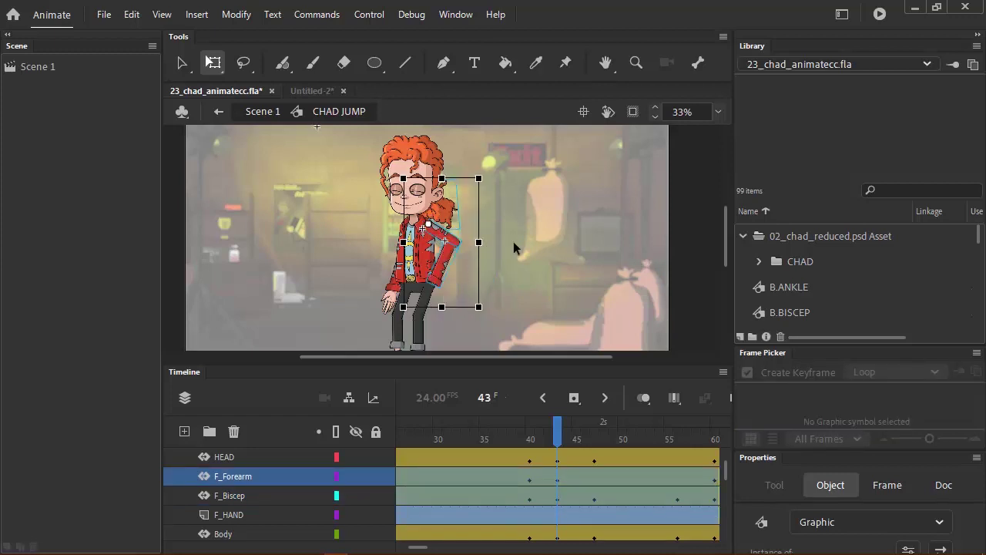
pyautogui.hotkey('ctrl', 'z')
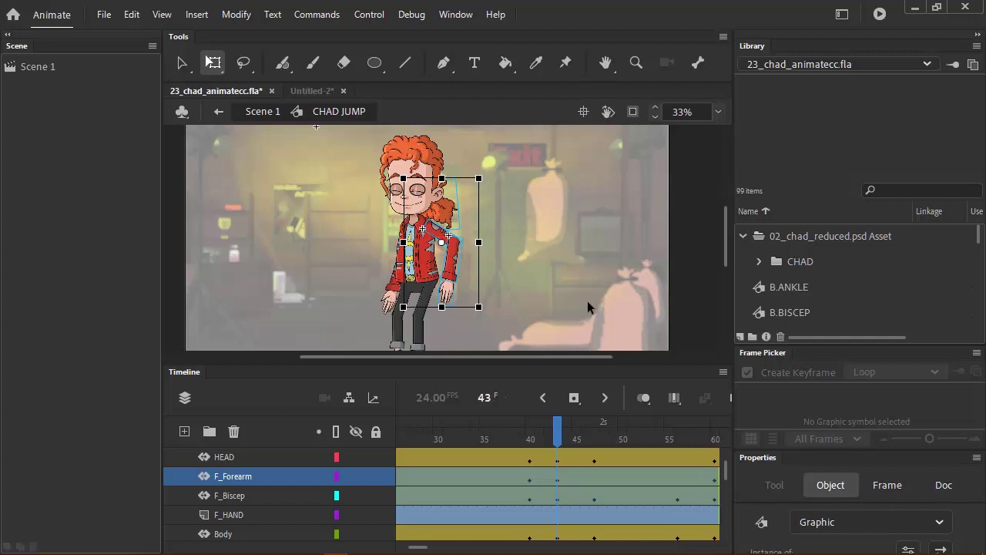
pyautogui.click(499, 312)
pyautogui.click(443, 254)
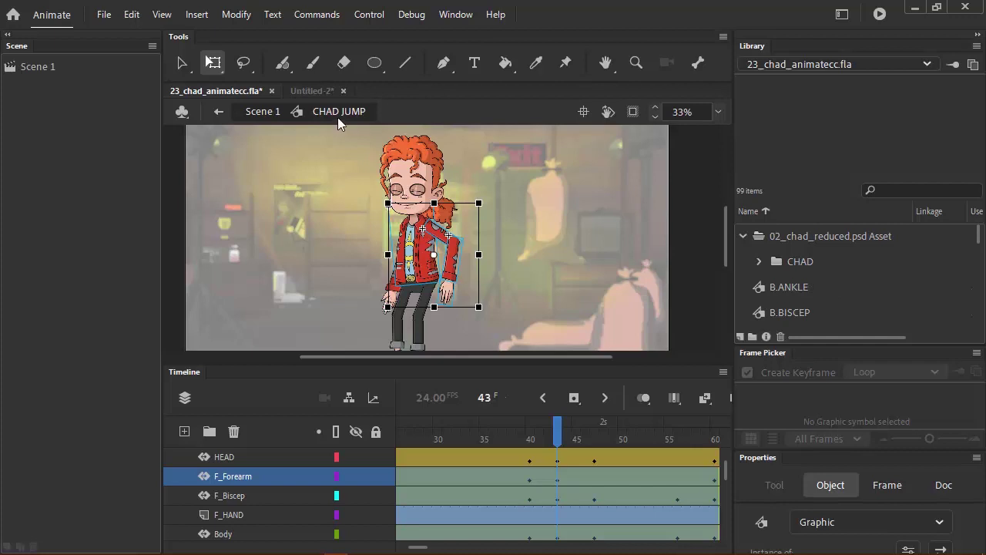
# Scrub CHAD JUMP's timeline to frame 14 and preview the symbol in the Library
pyautogui.scroll(-5, 892, 290)
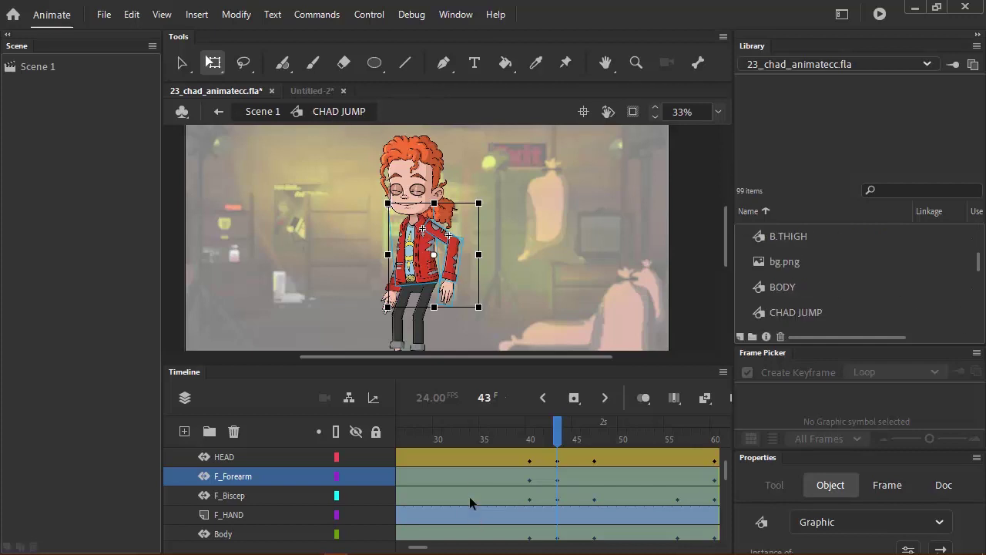
pyautogui.moveTo(493, 443); pyautogui.dragTo(625, 447)
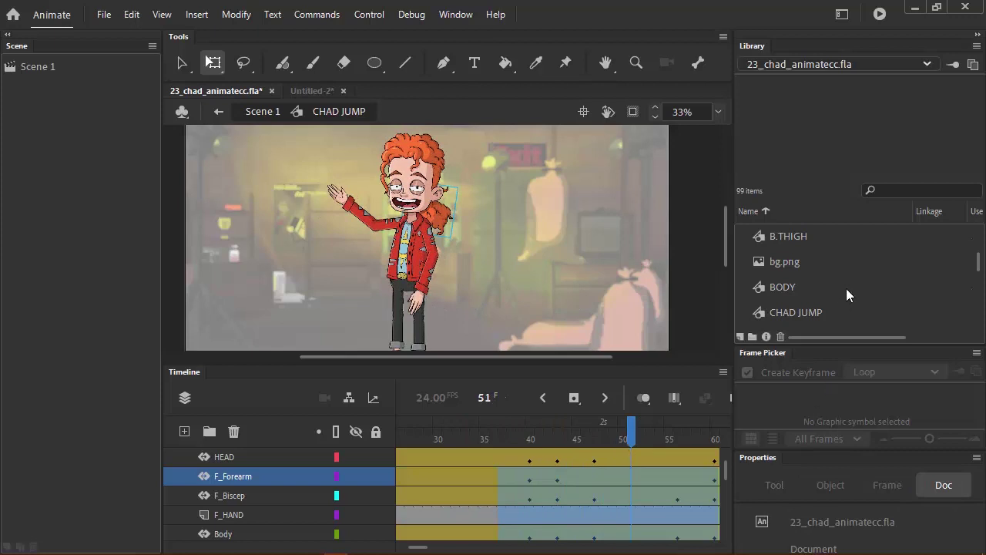
pyautogui.scroll(-10, 847, 288)
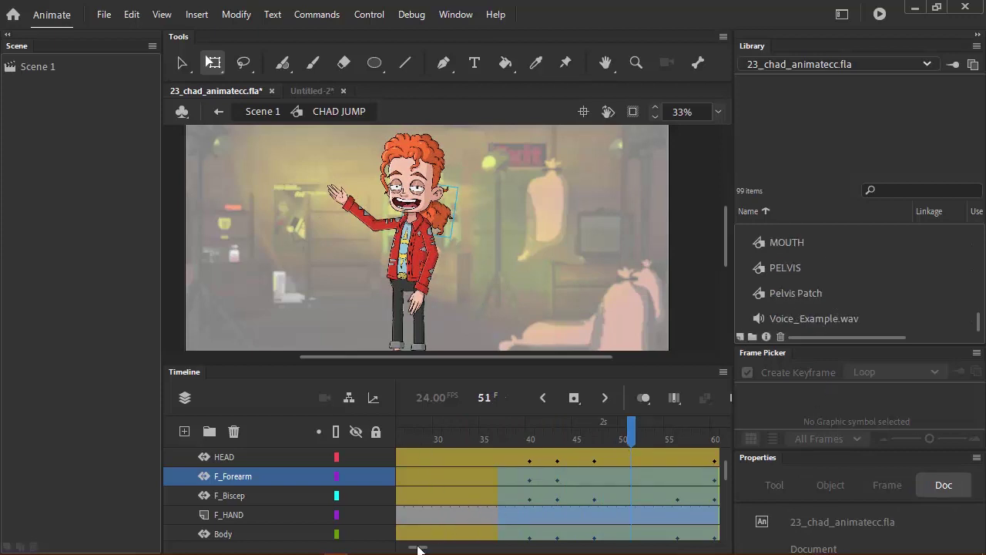
pyautogui.moveTo(416, 548); pyautogui.dragTo(398, 547)
pyautogui.moveTo(424, 430); pyautogui.dragTo(526, 461)
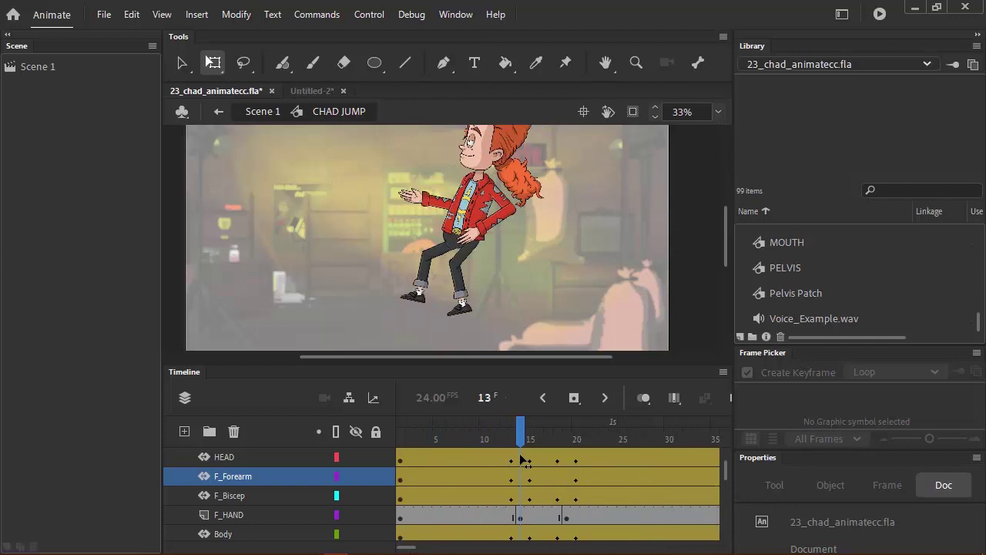
pyautogui.scroll(15, 883, 275)
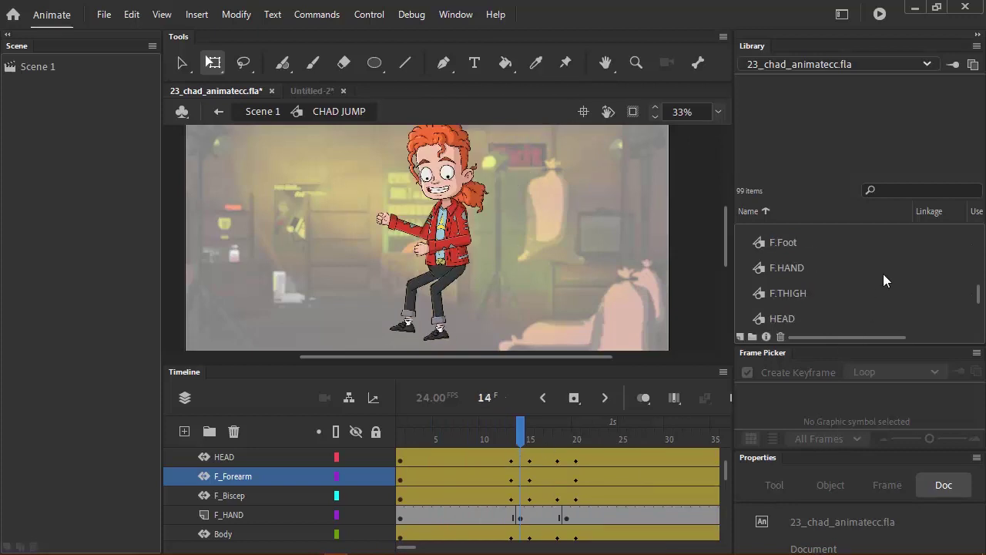
pyautogui.scroll(-10, 883, 273)
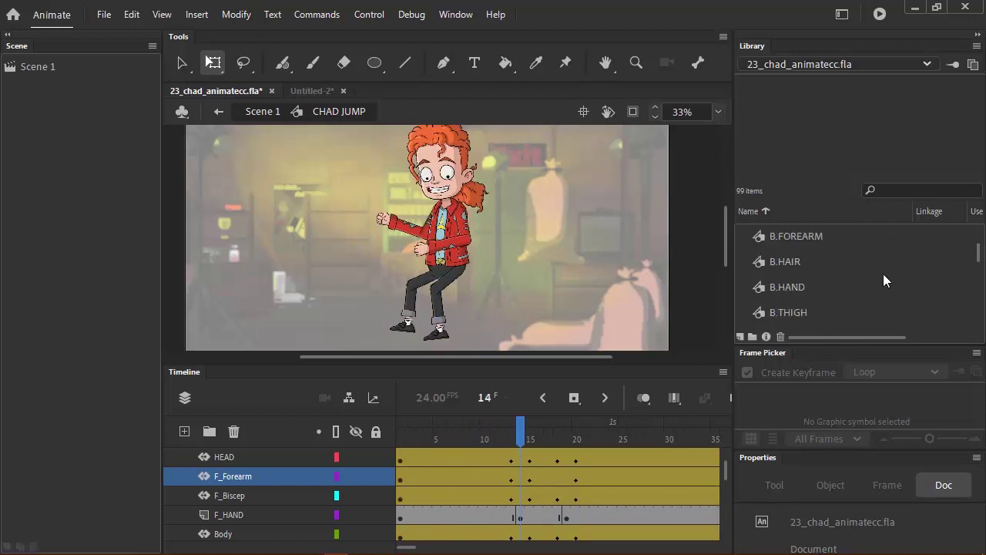
pyautogui.scroll(2, 806, 249)
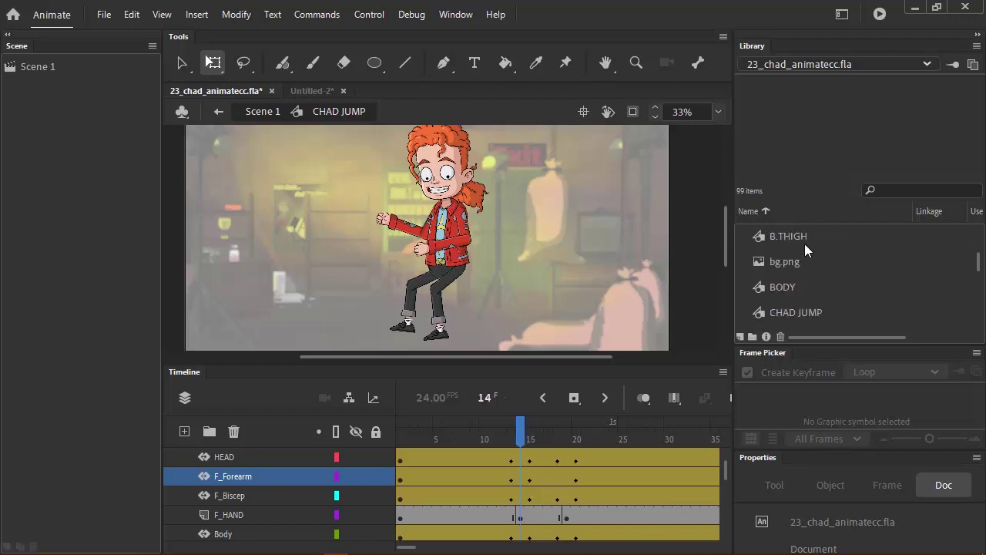
pyautogui.click(786, 313)
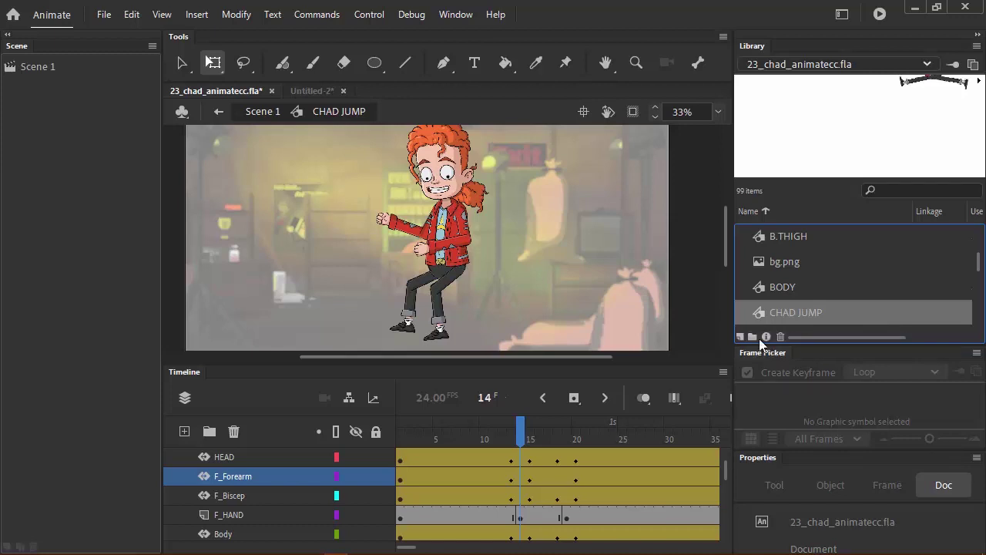
# Exit CHAD JUMP back to Scene 1 and click into the Scene panel
pyautogui.click(263, 112)
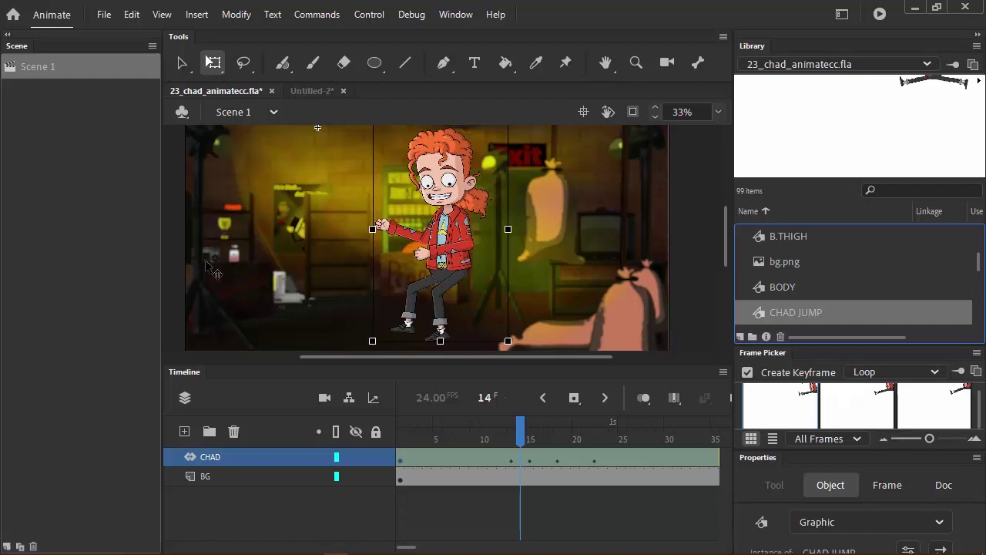
pyautogui.click(63, 165)
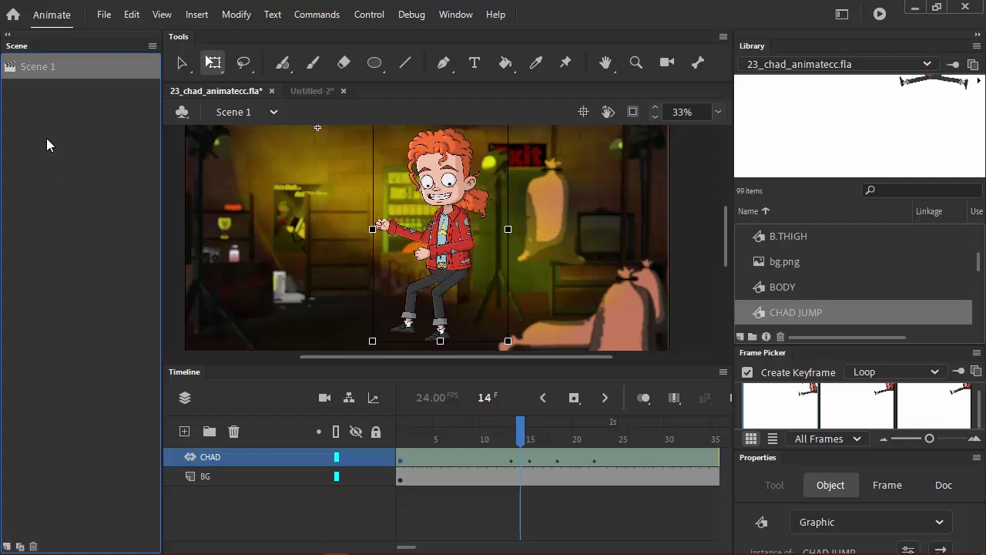
# Create Scene 2 and Scene 3 in the Scene panel, ending back on Scene 1
pyautogui.click(7, 546)
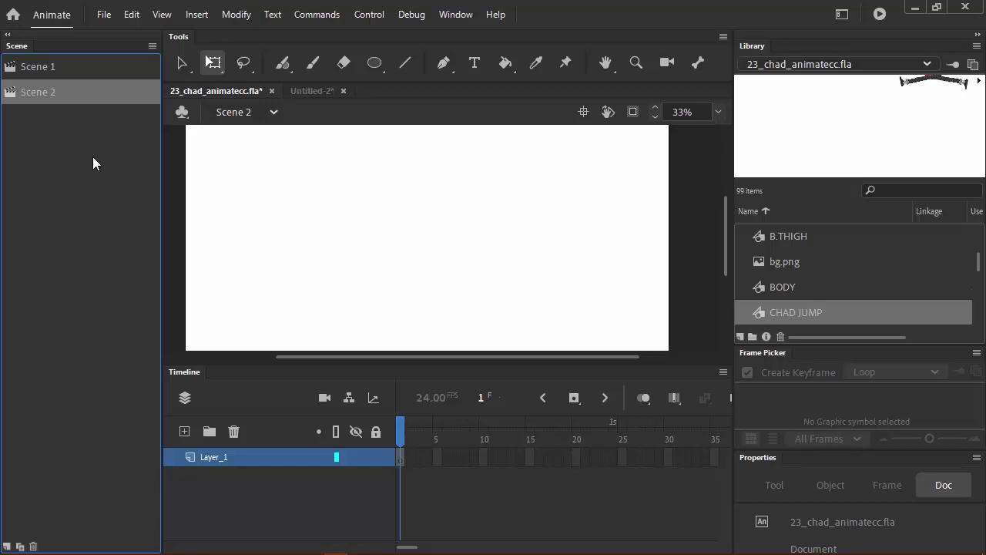
pyautogui.click(46, 67)
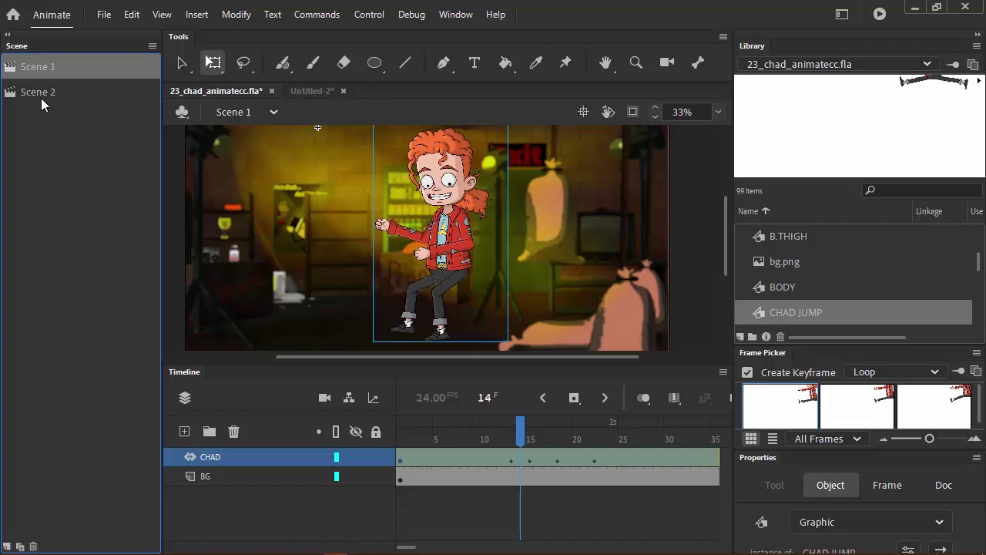
pyautogui.click(41, 98)
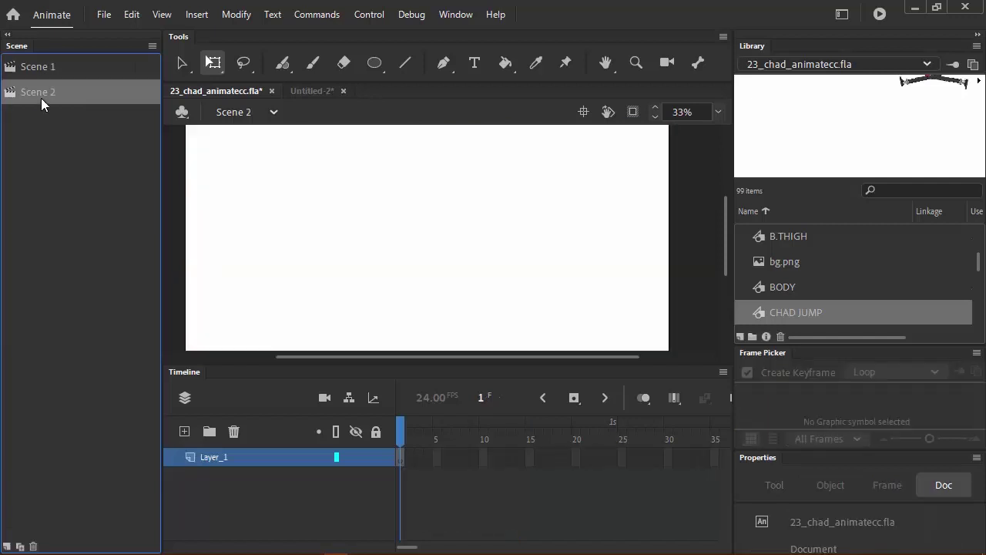
pyautogui.click(6, 546)
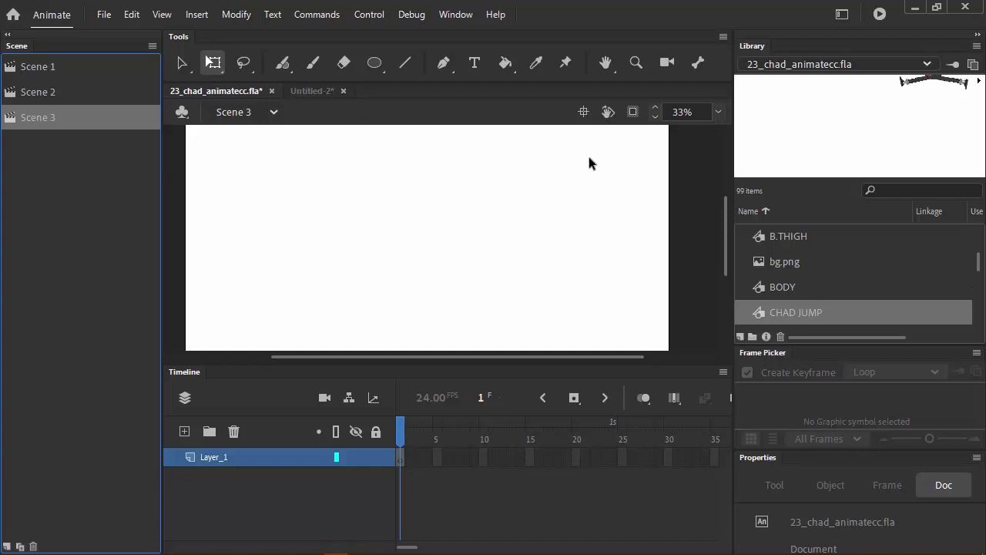
pyautogui.click(75, 65)
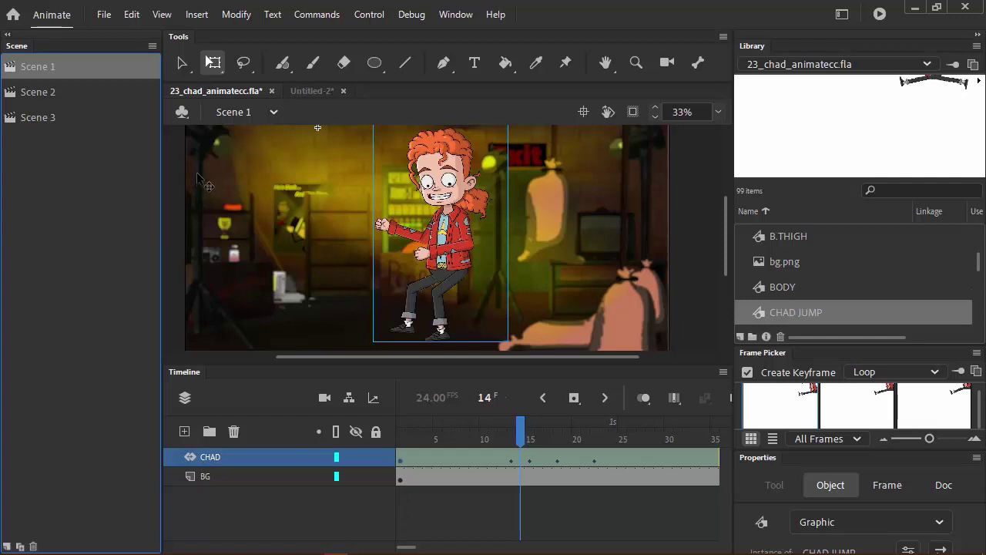
# Add a Camera layer, then pan and zoom to frame Chad's face and the Exit sign
pyautogui.click(666, 63)
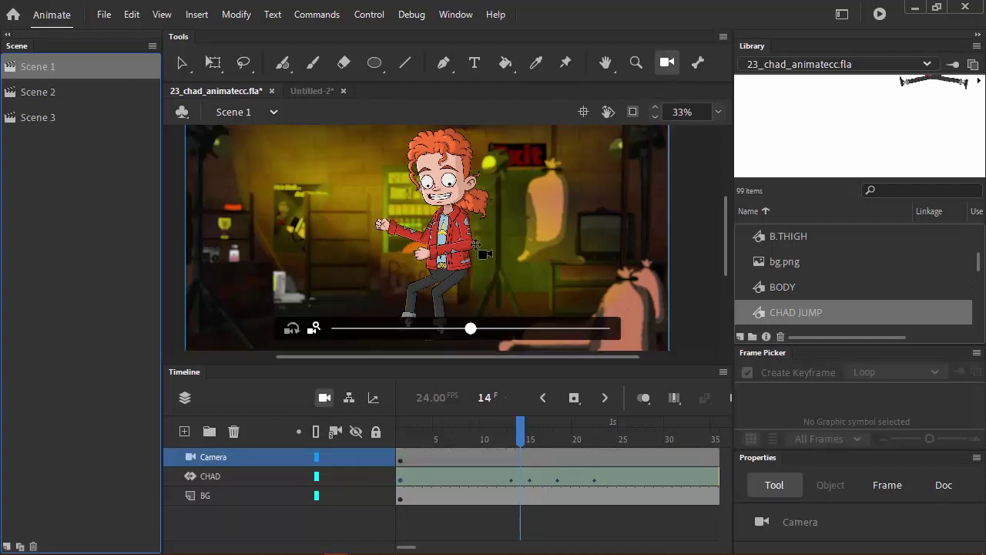
pyautogui.moveTo(479, 256); pyautogui.dragTo(497, 235)
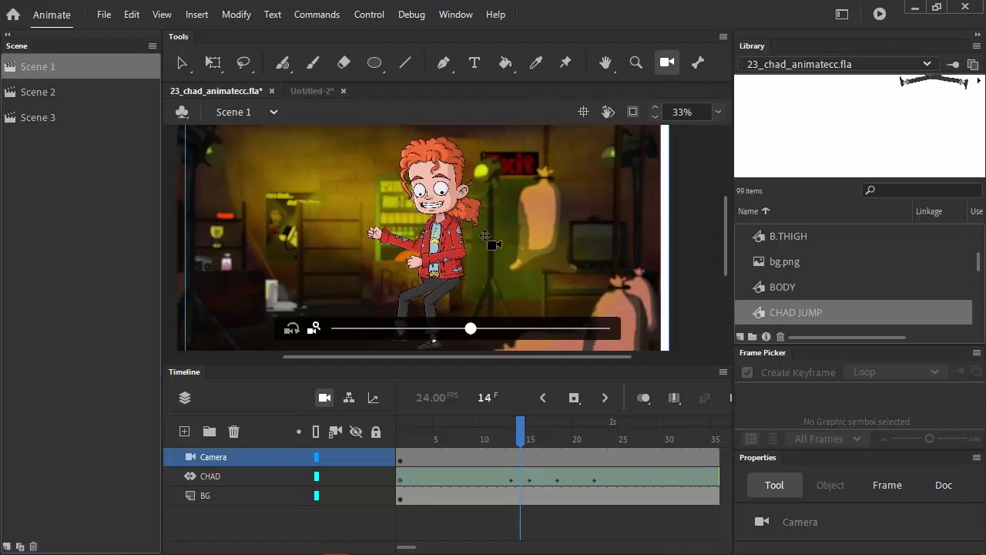
pyautogui.moveTo(469, 339); pyautogui.dragTo(583, 326)
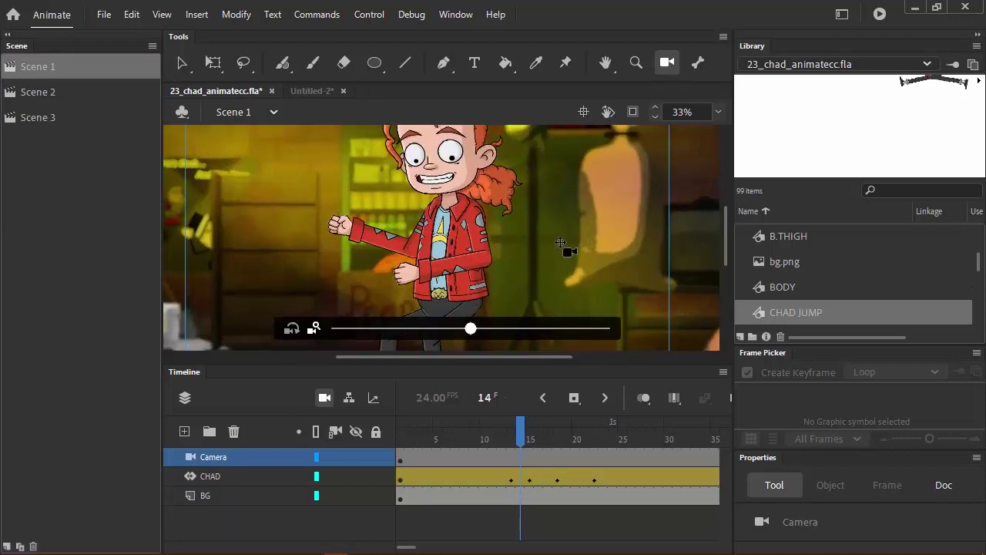
pyautogui.moveTo(567, 229); pyautogui.dragTo(574, 150)
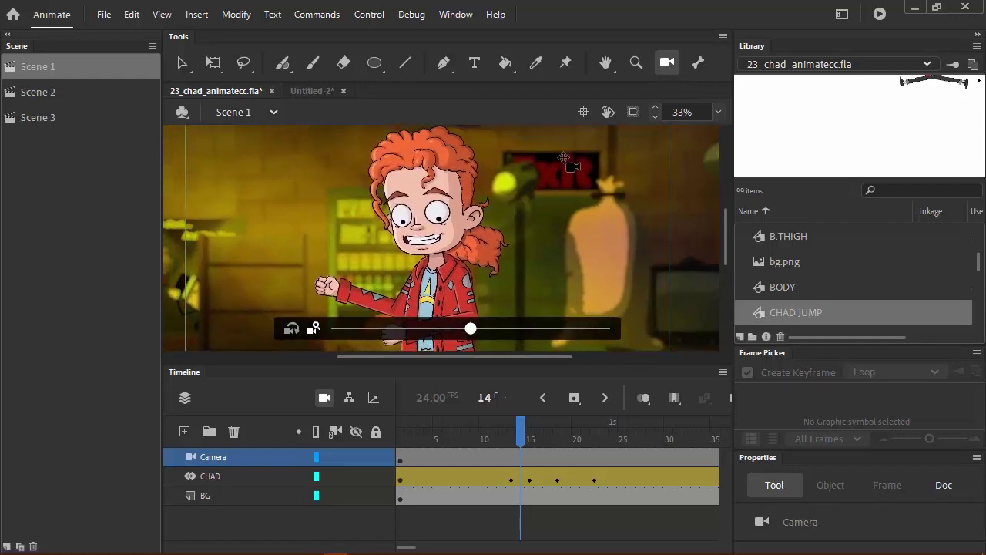
pyautogui.moveTo(578, 257); pyautogui.dragTo(561, 226)
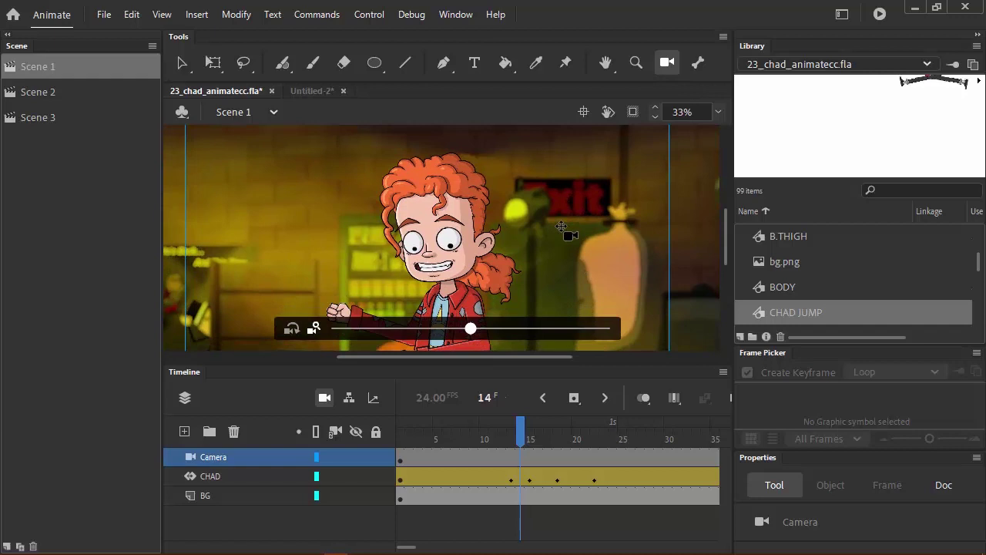